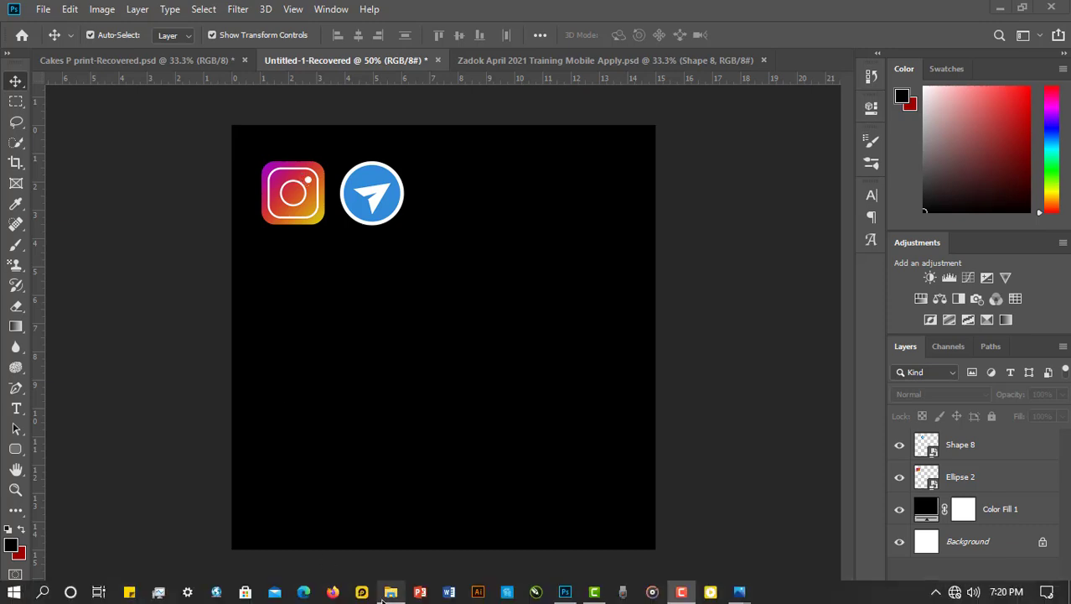
{"action": "mouse_move", "coordinate": [387, 600]}
{"action": "left_click", "coordinate": [392, 593]}
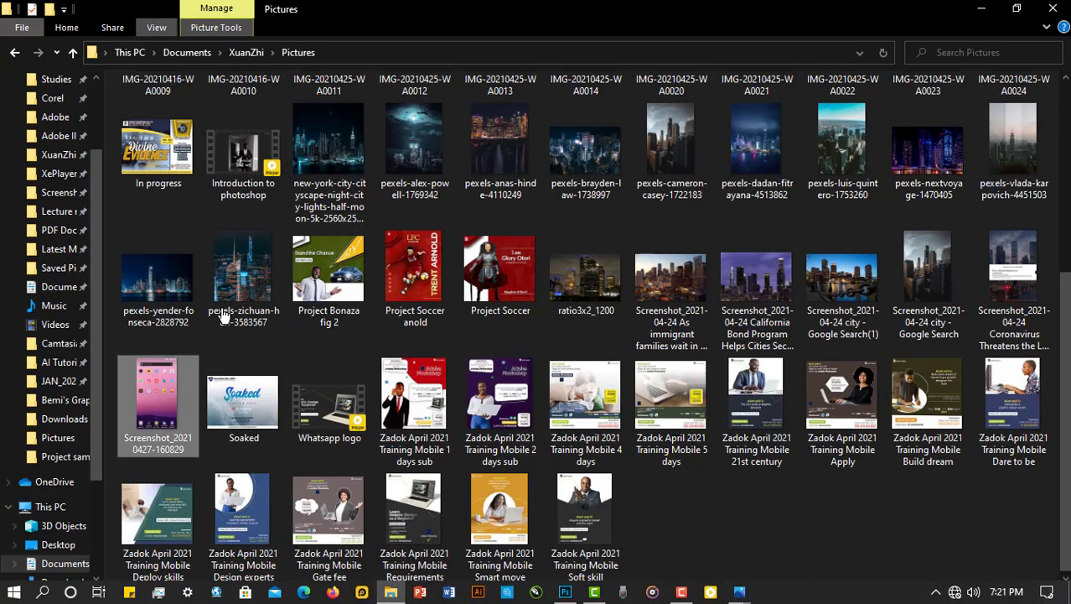
{"action": "left_click", "coordinate": [798, 551]}
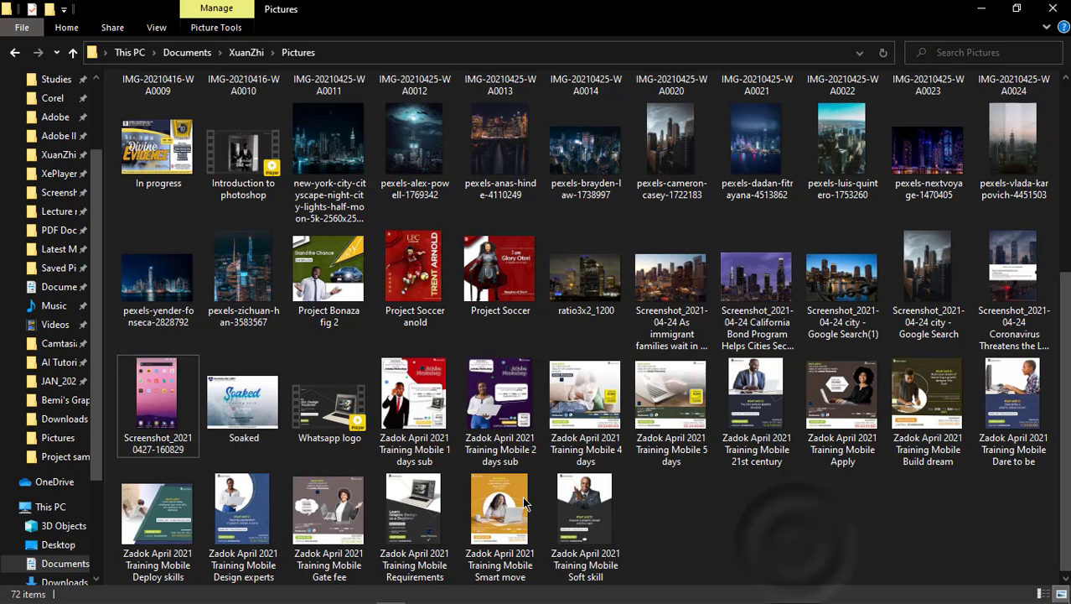
{"action": "left_click", "coordinate": [159, 381]}
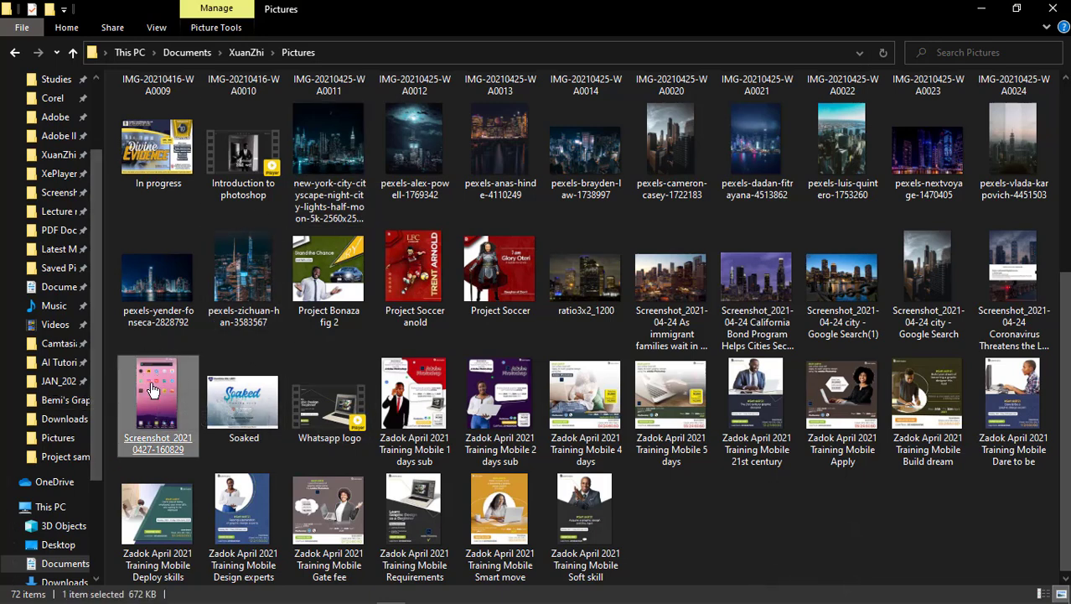
{"action": "left_click_drag", "start_coordinate": [164, 381], "coordinate": [598, 182]}
{"action": "left_click_drag", "start_coordinate": [609, 233], "coordinate": [609, 233]}
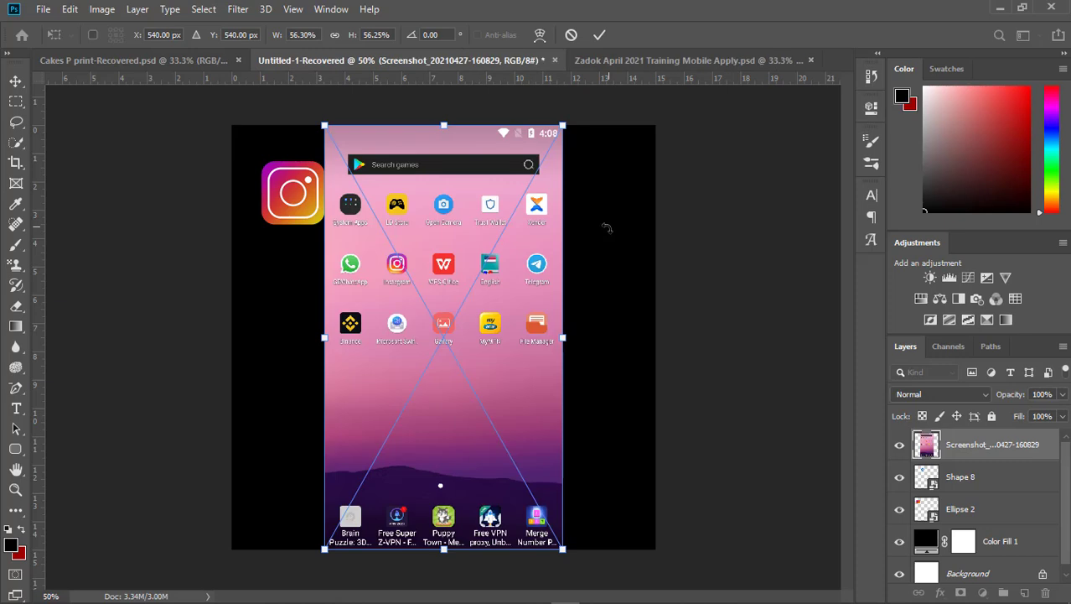
- Move the placed phone screenshot to the right side of the canvas, commit its placement and deselect it
{"action": "left_click_drag", "start_coordinate": [461, 264], "coordinate": [588, 262]}
{"action": "left_click", "coordinate": [99, 141]}
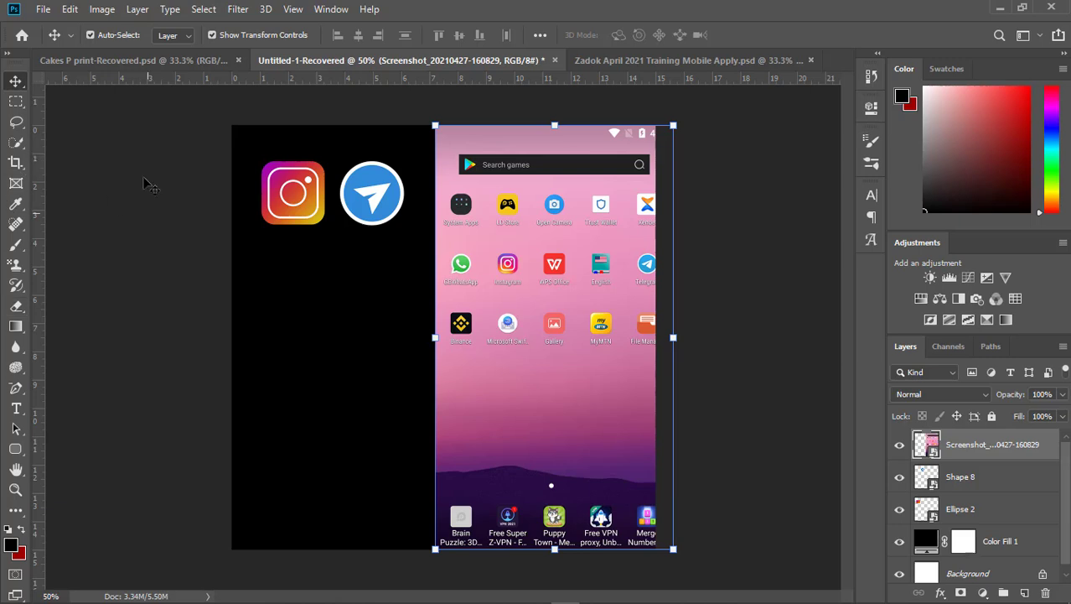
{"action": "left_click", "coordinate": [139, 149]}
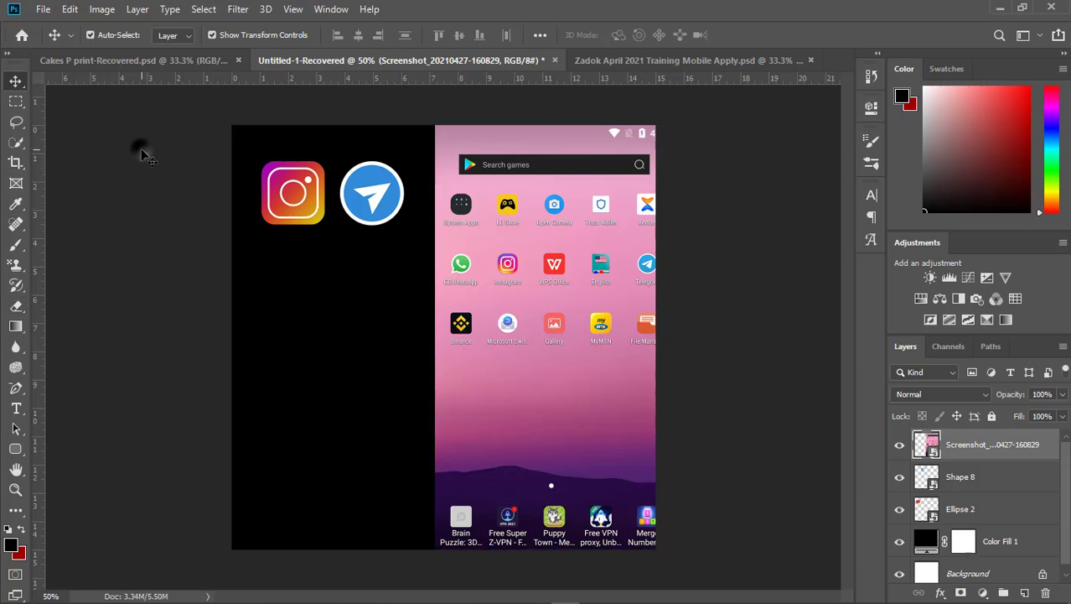
- Draw a rounded rectangle of about 324 × 324 px with a 10 px radius below the logos, keeping the Essentials workspace
{"action": "left_click", "coordinate": [14, 451]}
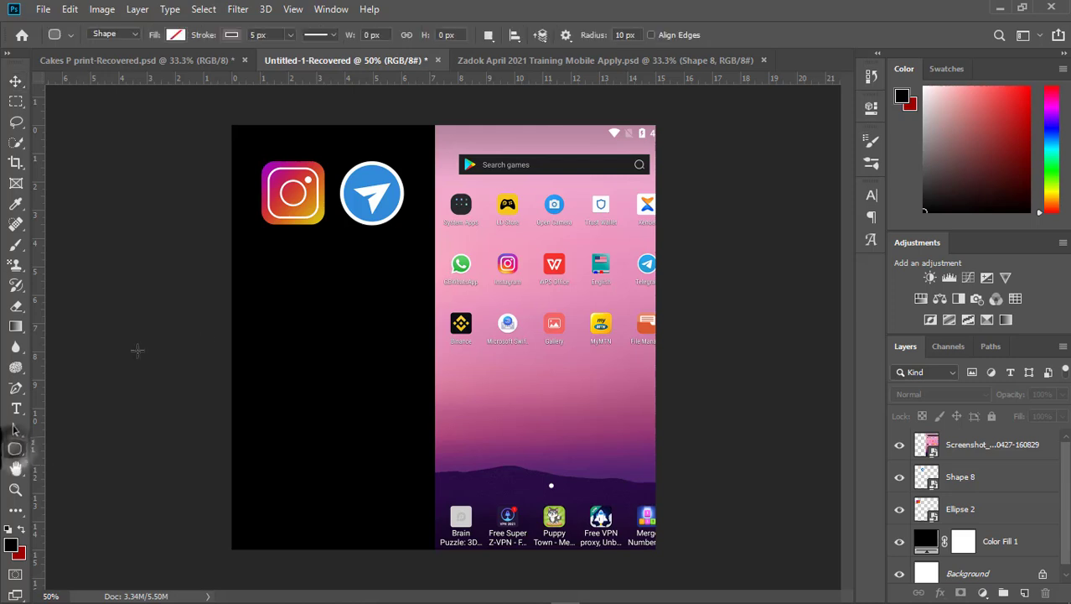
{"action": "right_click", "coordinate": [23, 460]}
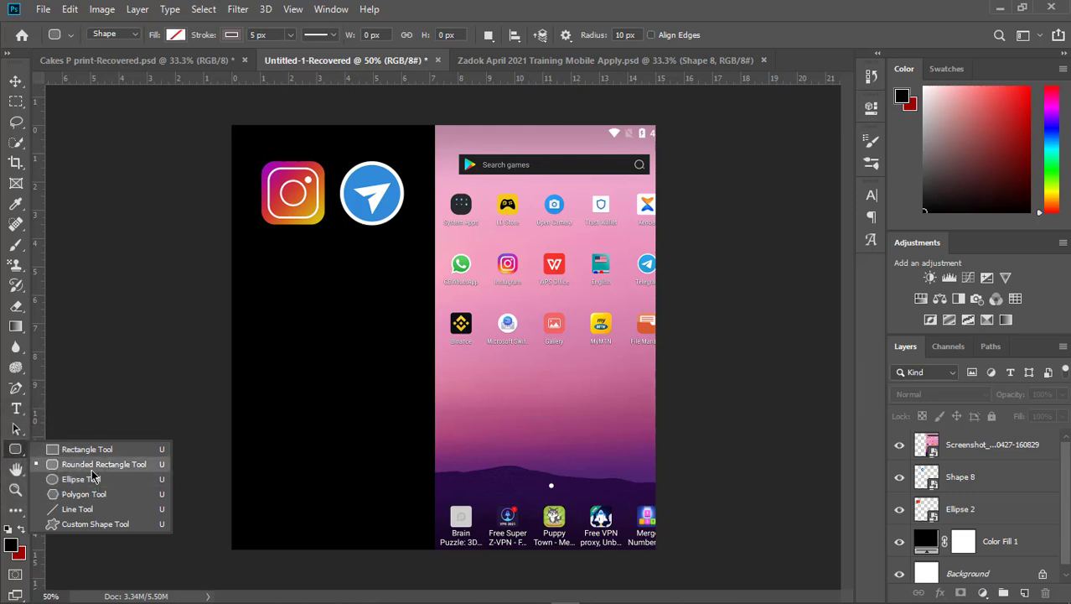
{"action": "left_click", "coordinate": [94, 464]}
{"action": "left_click_drag", "start_coordinate": [279, 299], "coordinate": [406, 425]}
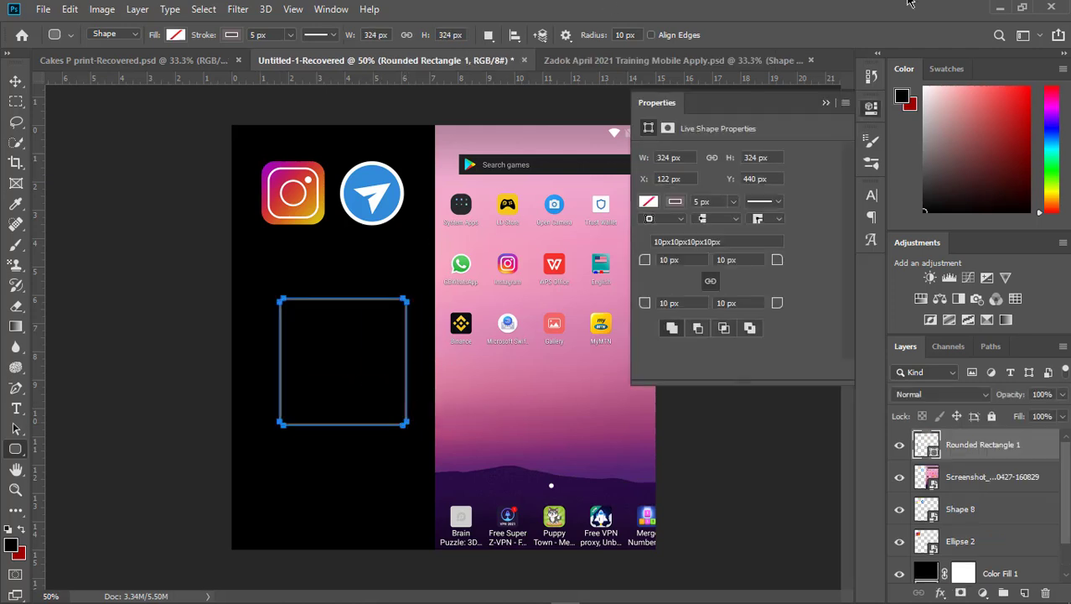
{"action": "left_click", "coordinate": [1037, 35]}
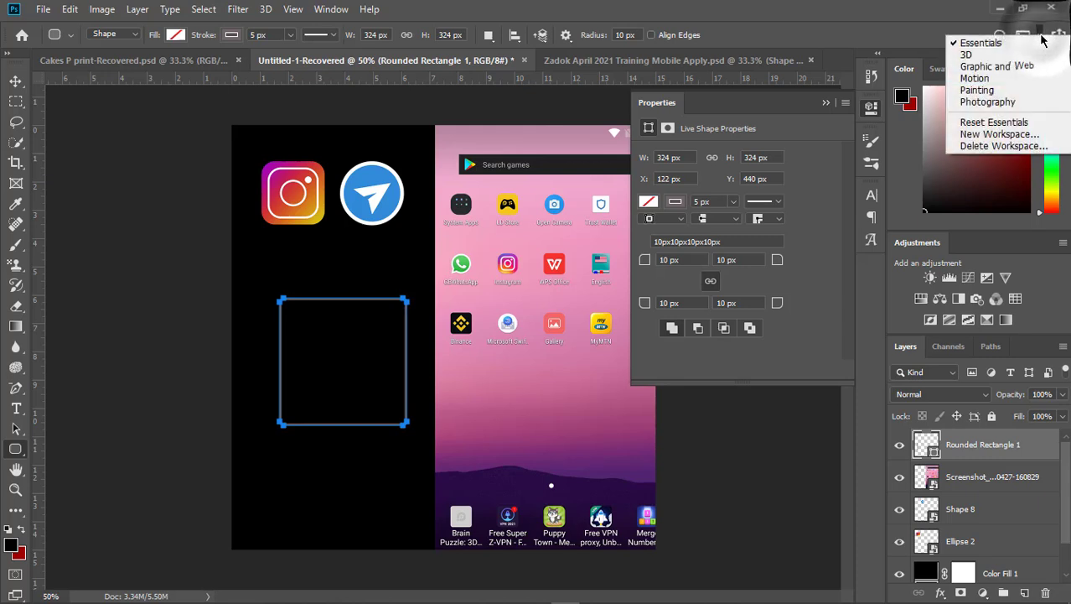
{"action": "left_click", "coordinate": [1027, 44]}
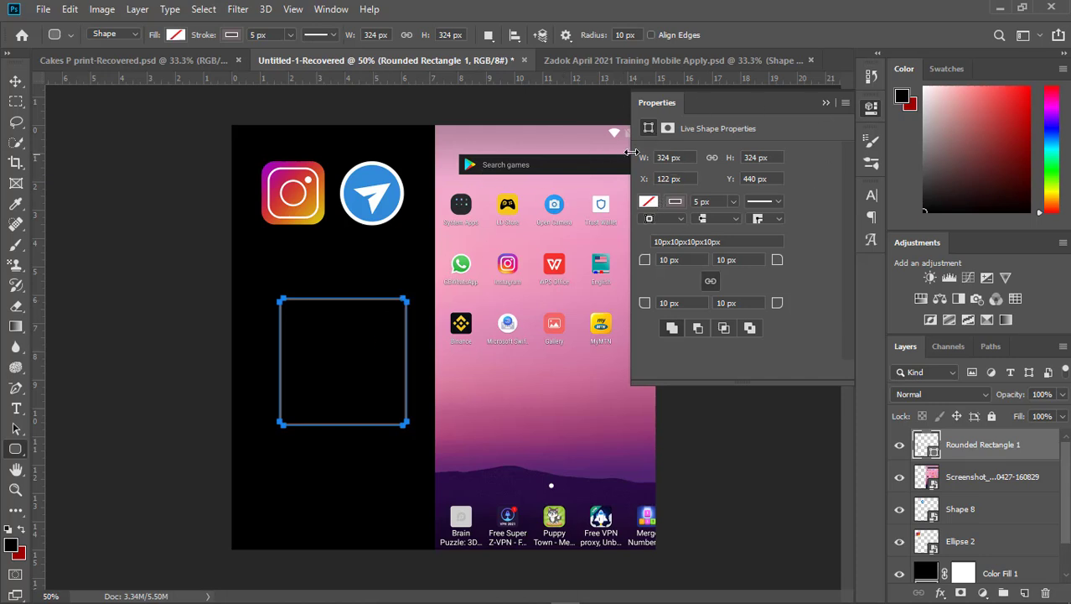
- Remove the stroke from the rounded rectangle
{"action": "left_click", "coordinate": [649, 203]}
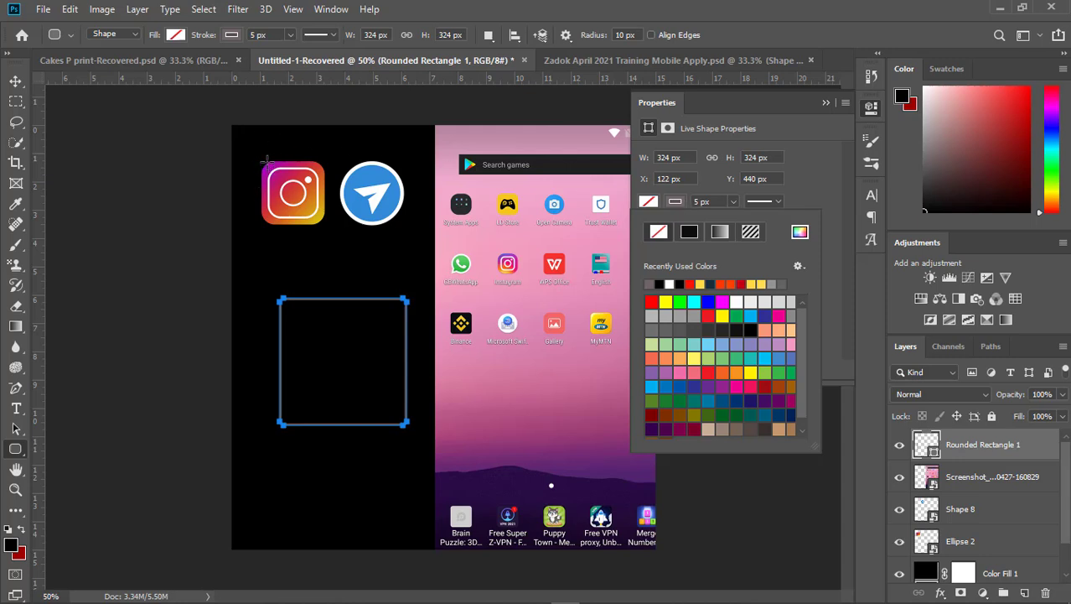
{"action": "left_click", "coordinate": [673, 203]}
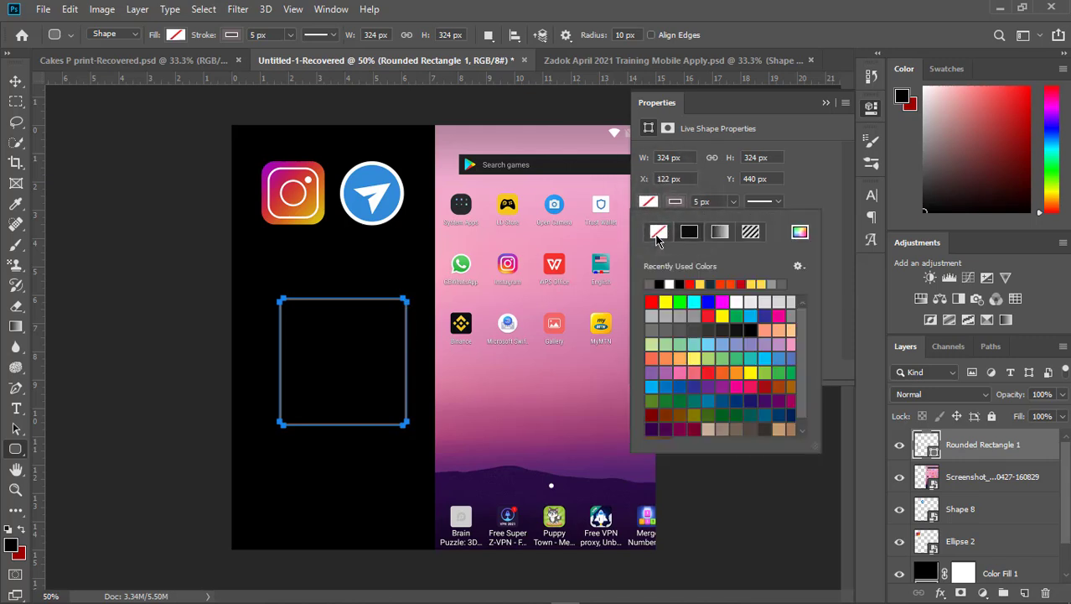
{"action": "left_click", "coordinate": [657, 234]}
- Try white, dark blue and orange as solid fill colours on the rounded rectangle
{"action": "left_click", "coordinate": [646, 203]}
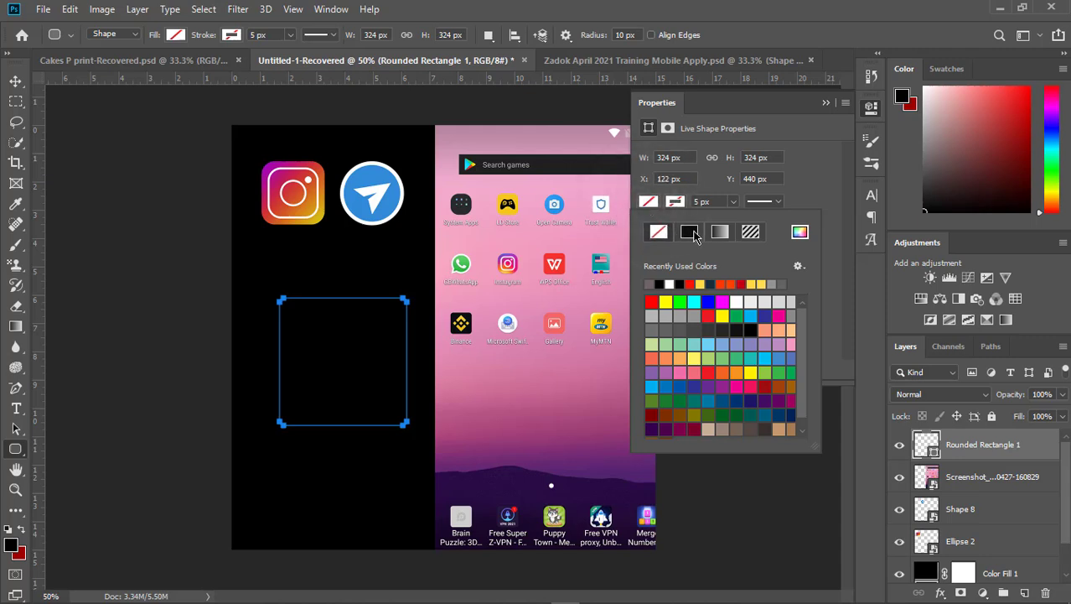
{"action": "left_click", "coordinate": [678, 283]}
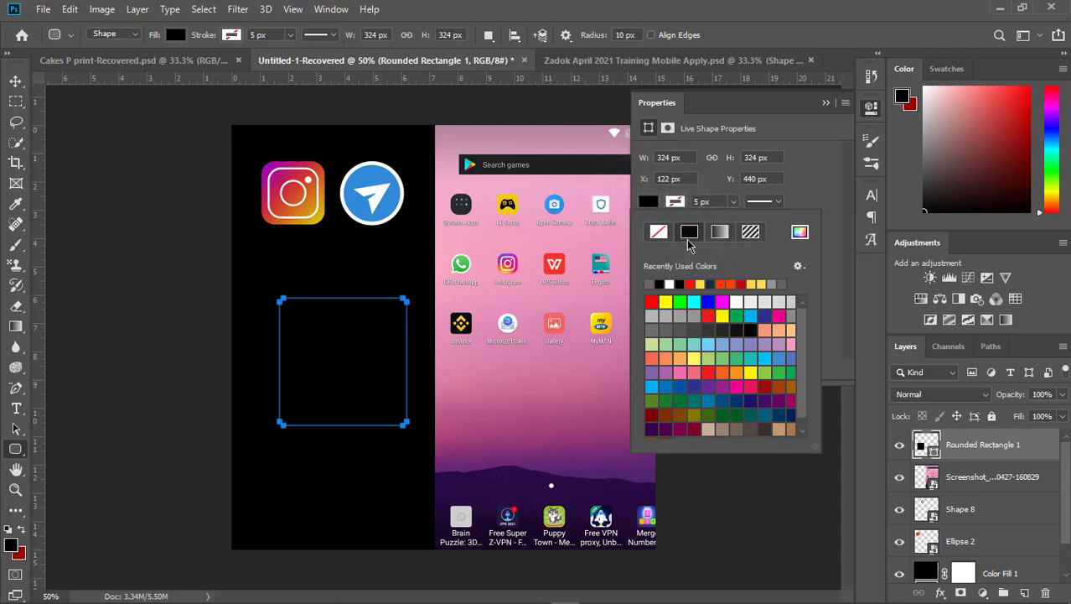
{"action": "left_click", "coordinate": [658, 283]}
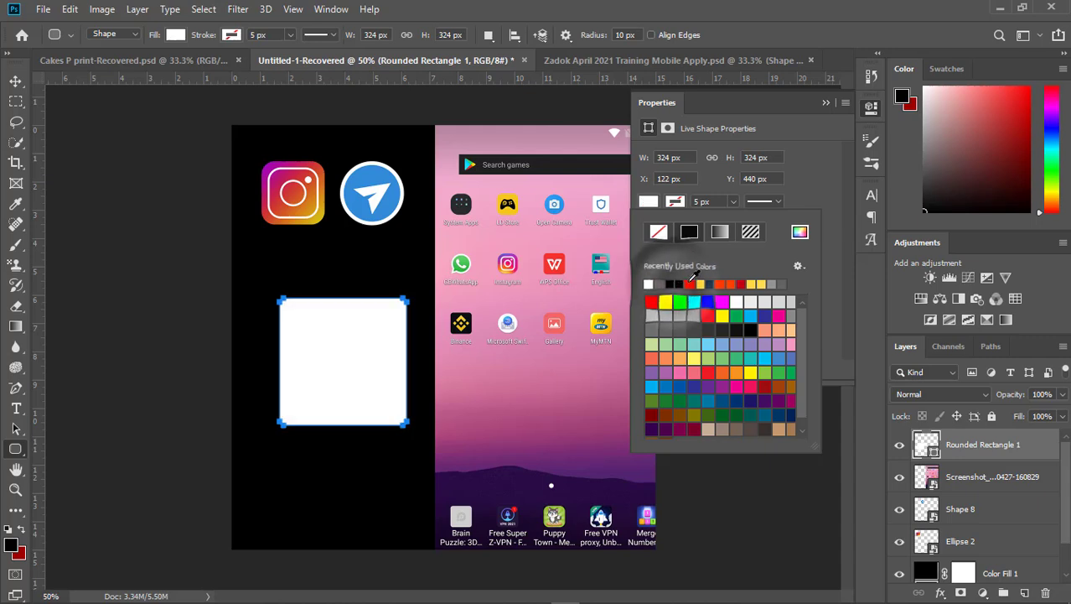
{"action": "left_click", "coordinate": [700, 284]}
{"action": "left_click", "coordinate": [710, 284]}
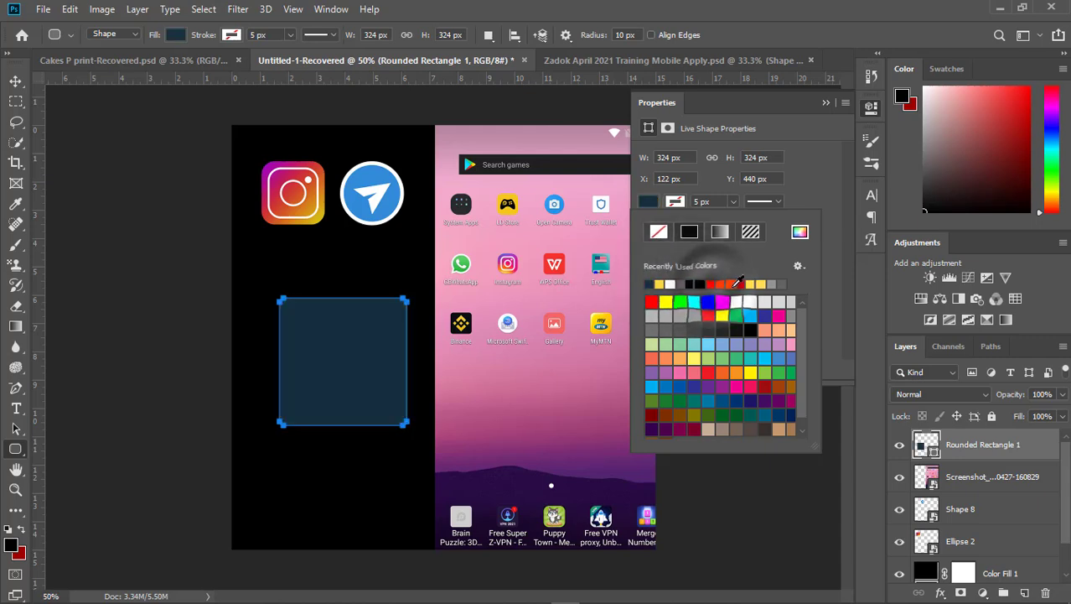
{"action": "left_click", "coordinate": [729, 285]}
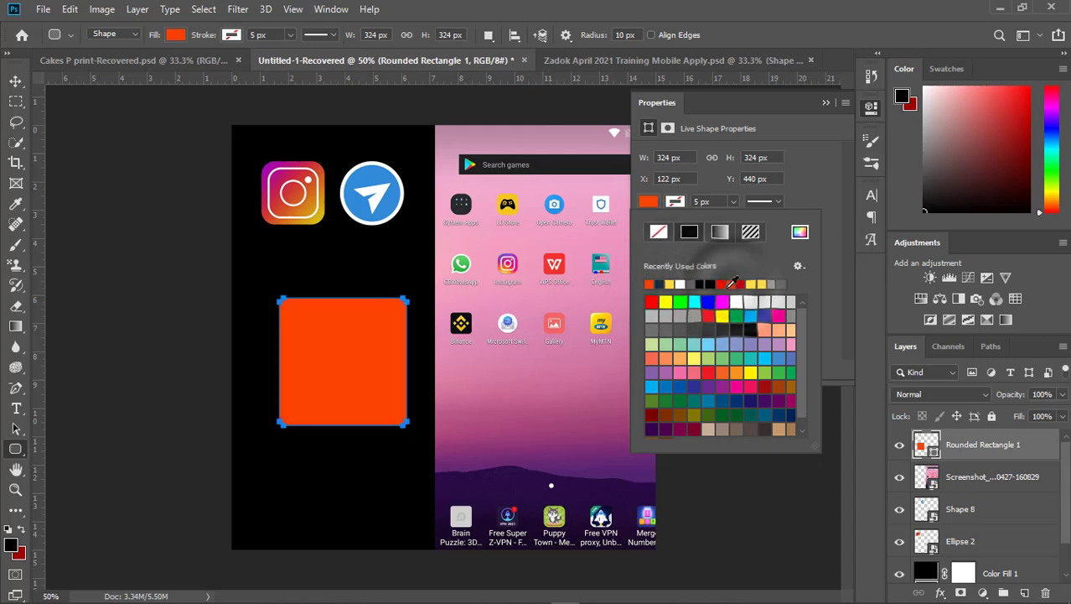
- Change the rounded rectangle's fill to a linear gradient and open the gradient for editing, clear of the logos
{"action": "left_click", "coordinate": [719, 232]}
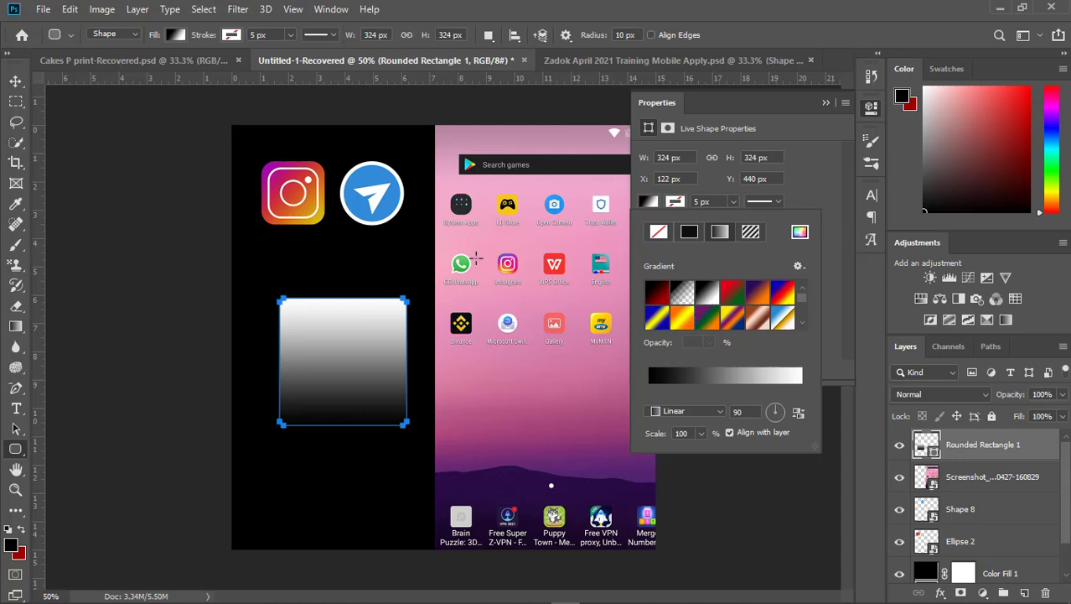
{"action": "left_click", "coordinate": [714, 374]}
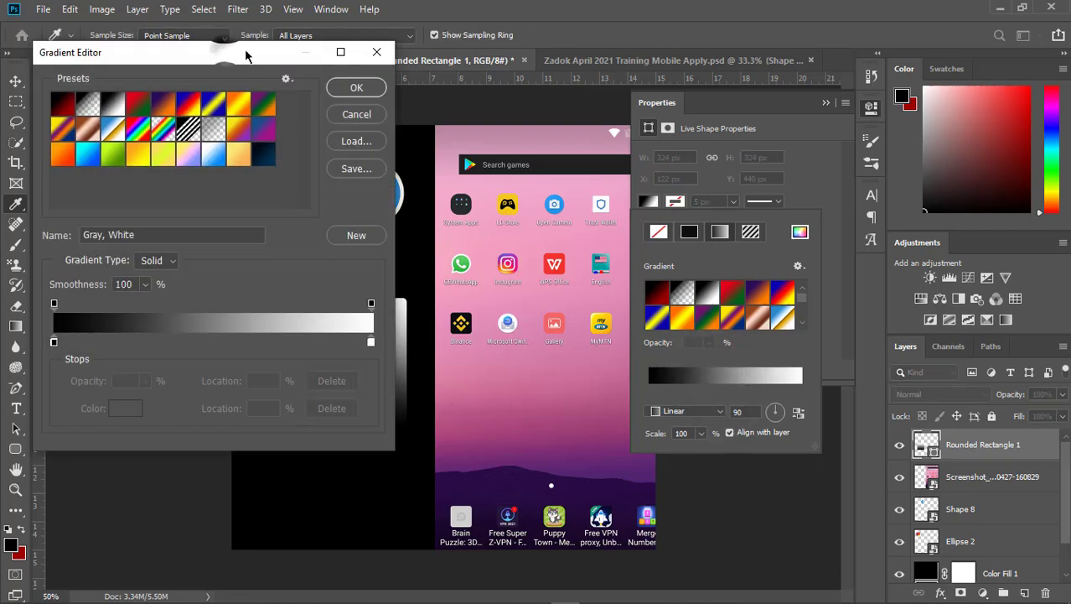
{"action": "left_click_drag", "start_coordinate": [226, 56], "coordinate": [850, 62]}
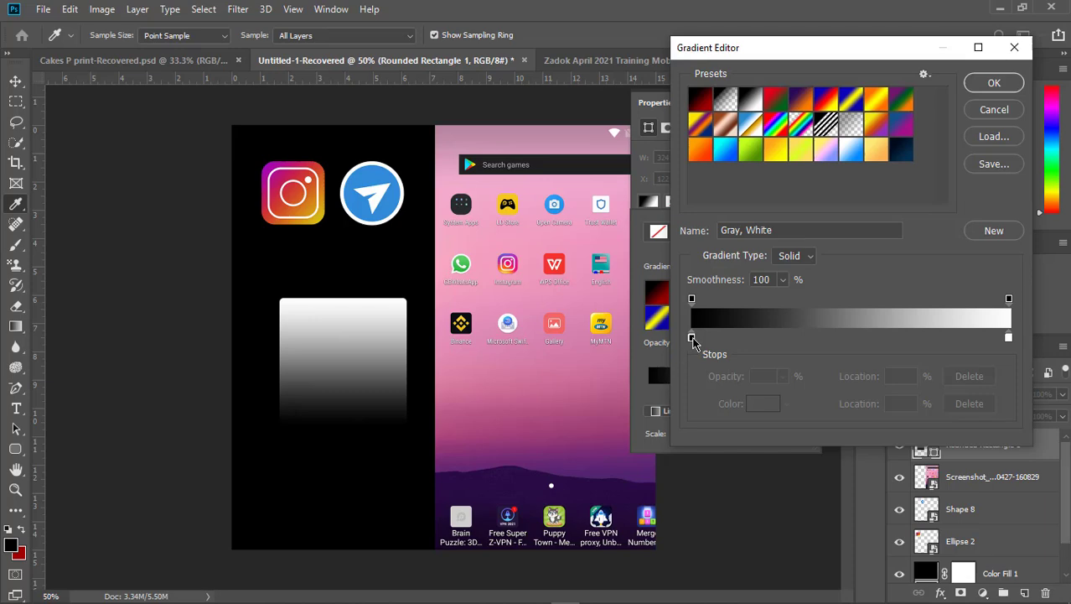
{"action": "left_click", "coordinate": [691, 338]}
{"action": "left_click", "coordinate": [763, 404]}
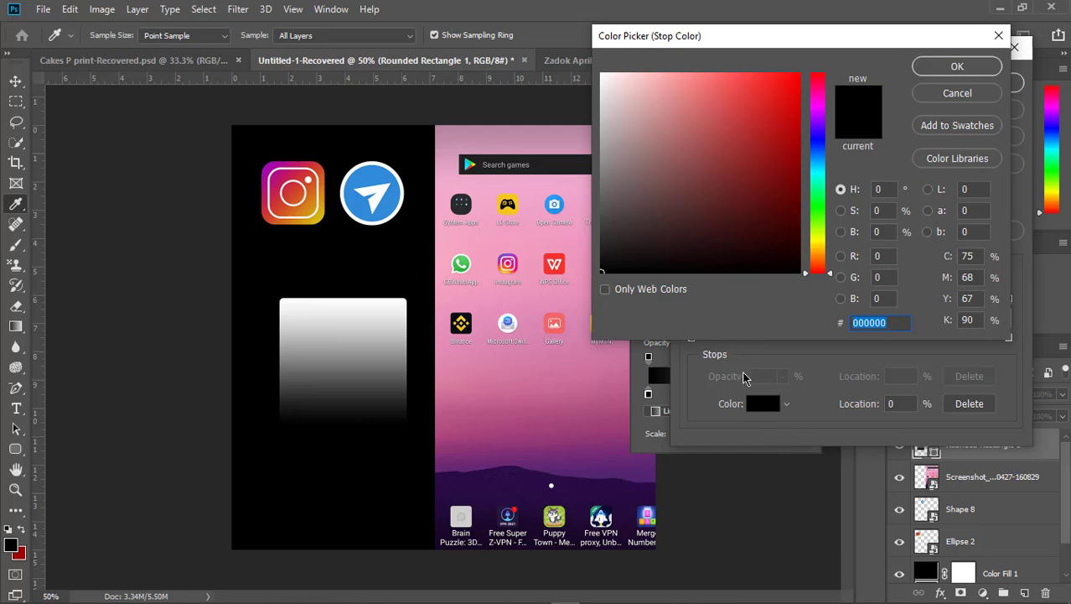
{"action": "left_click", "coordinate": [949, 97]}
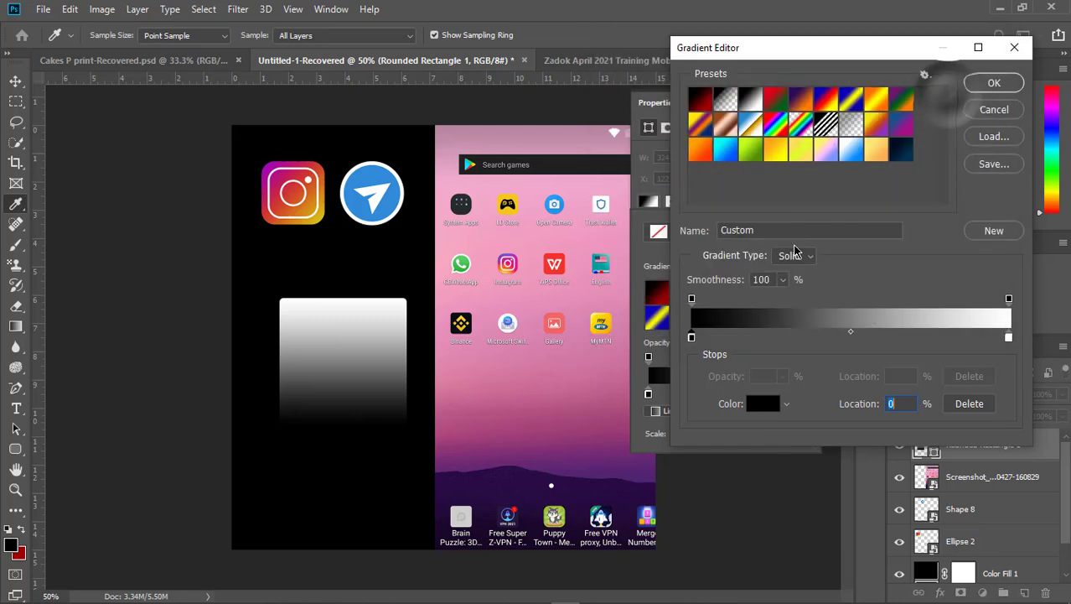
- Set the gradient's starting colour stop to the purple a608b0 sampled from the upper-left corner of the Instagram logo
{"action": "left_click", "coordinate": [692, 337]}
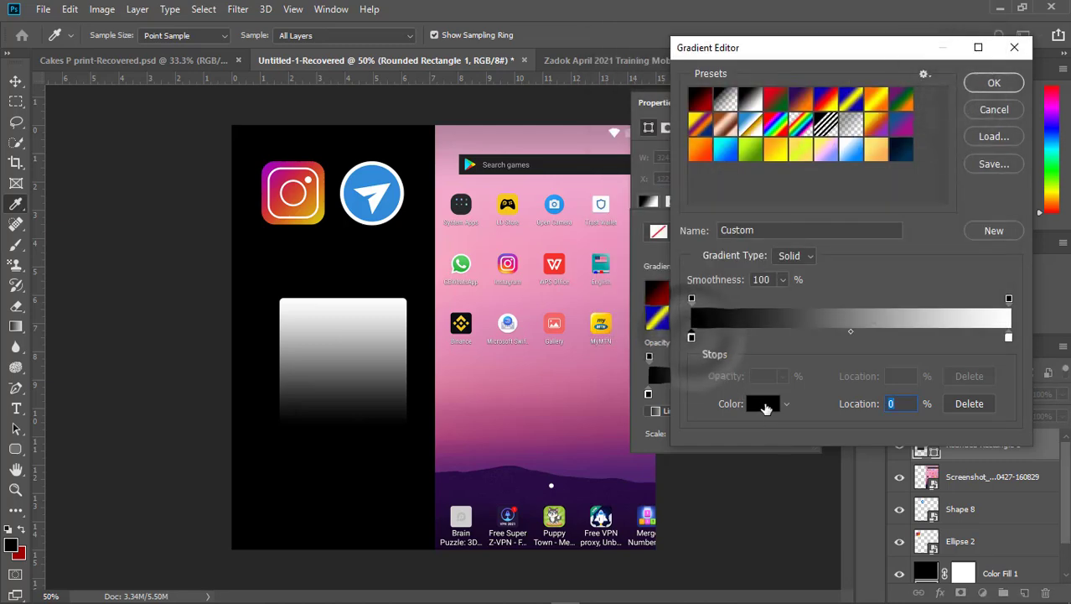
{"action": "left_click", "coordinate": [763, 404]}
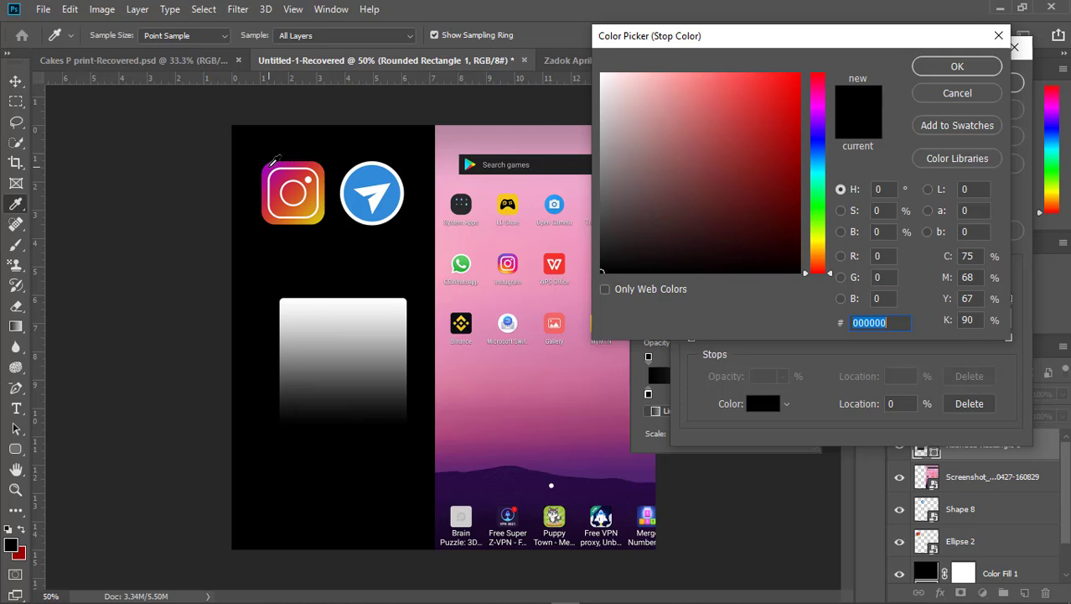
{"action": "left_click", "coordinate": [273, 165]}
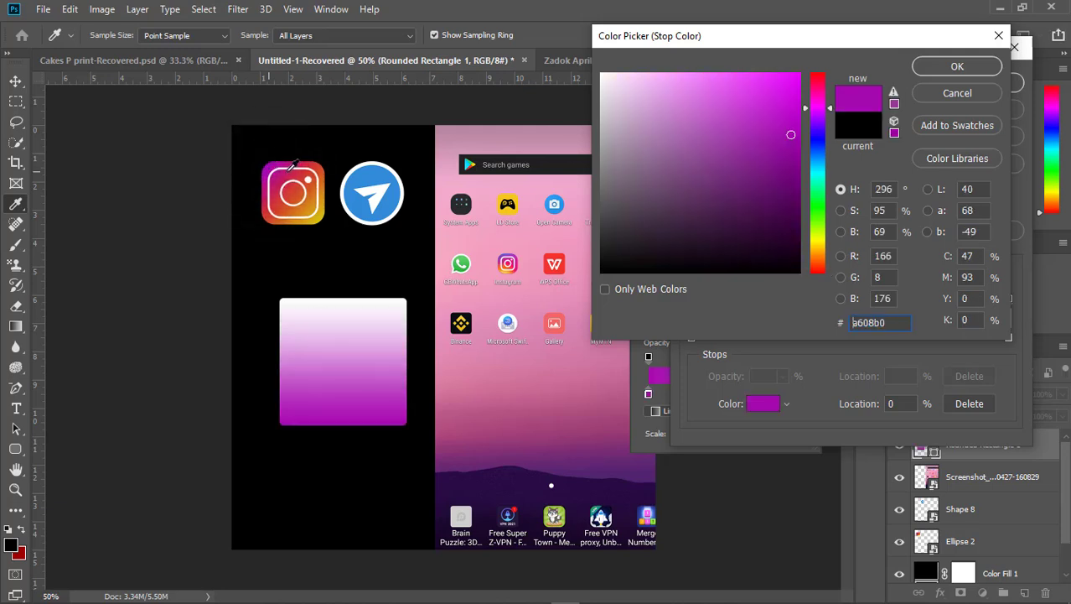
{"action": "left_click", "coordinate": [931, 70]}
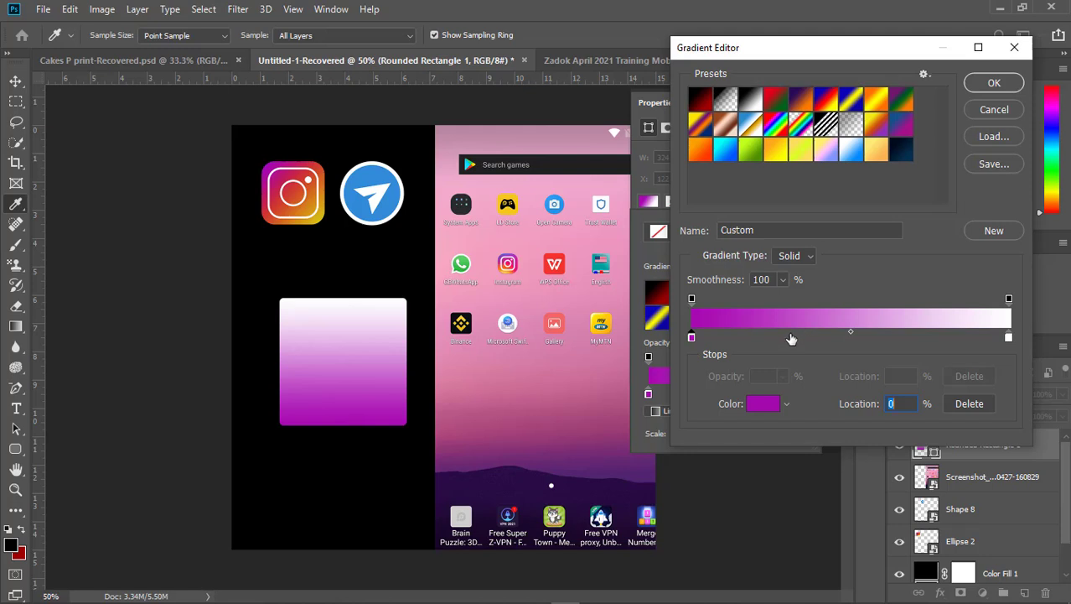
- Add a gradient colour stop at 33% and set it to the red ce3337 sampled from the Instagram logo
{"action": "left_click", "coordinate": [792, 339]}
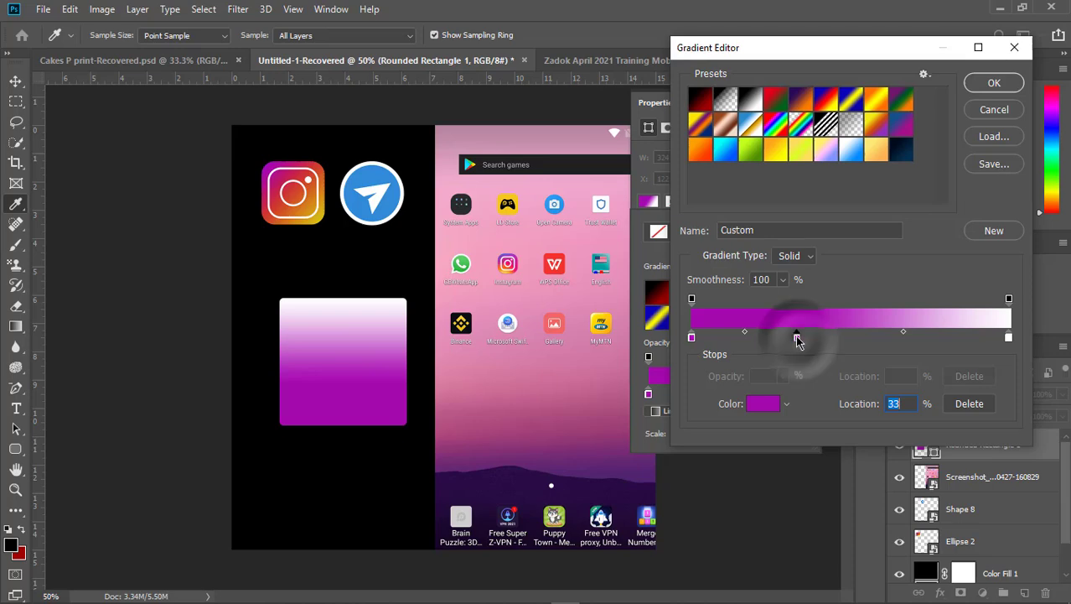
{"action": "left_click", "coordinate": [763, 406]}
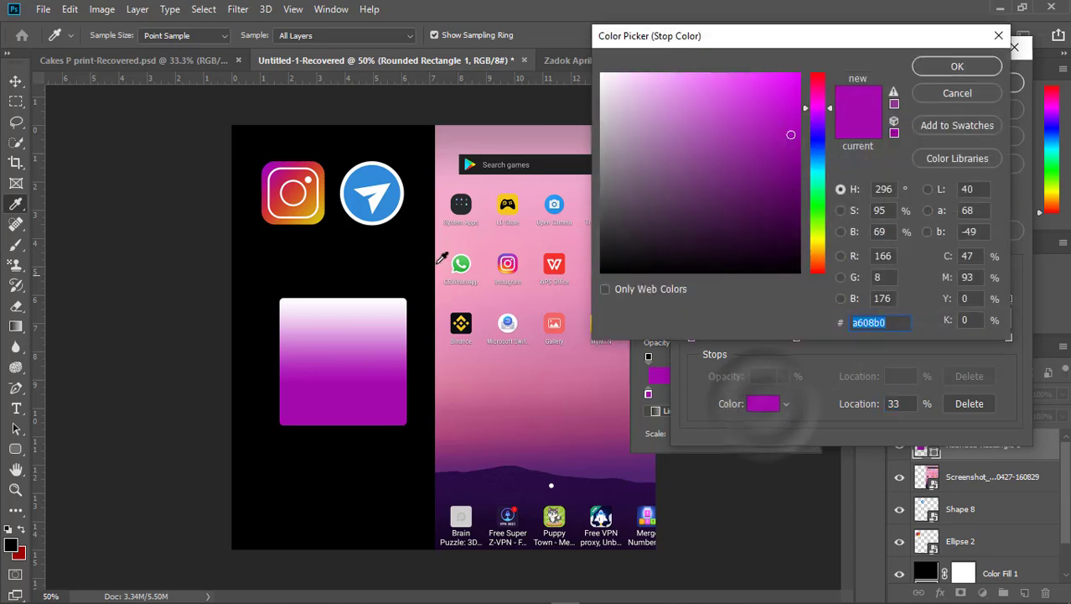
{"action": "left_click", "coordinate": [306, 173]}
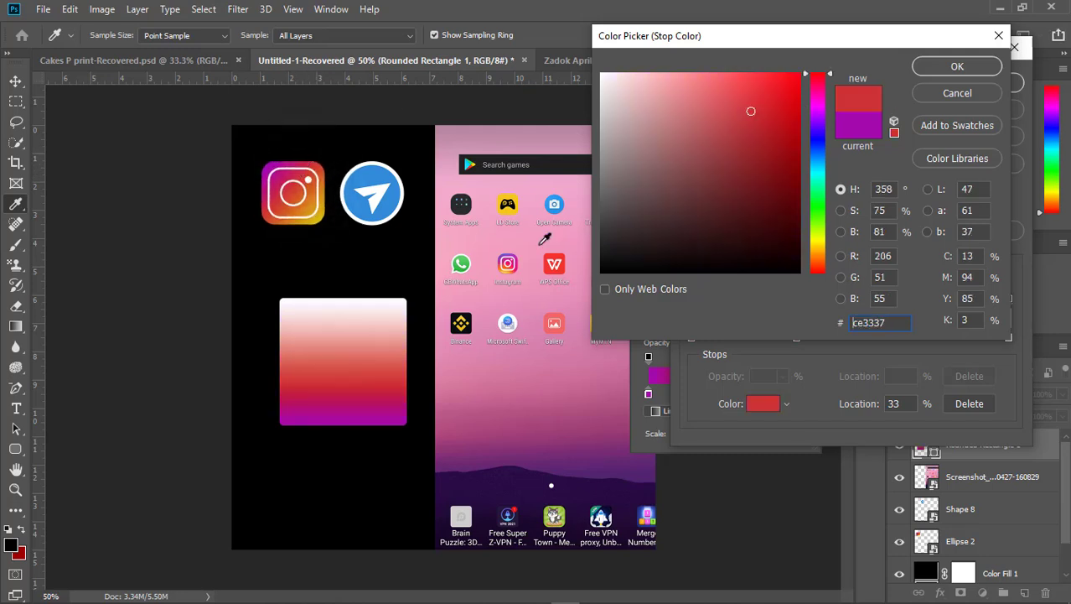
{"action": "left_click", "coordinate": [937, 68]}
- Set the gradient's end stop to the gold d6b314 sampled from the Instagram logo's lower-right corner and apply the gradient
{"action": "left_click", "coordinate": [1008, 336]}
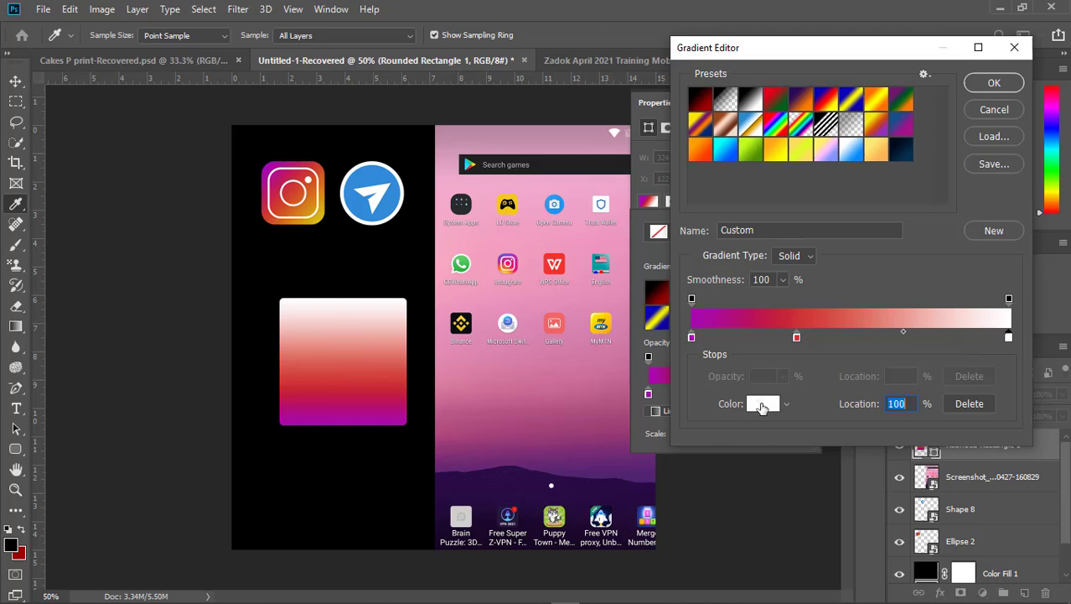
{"action": "left_click", "coordinate": [762, 406]}
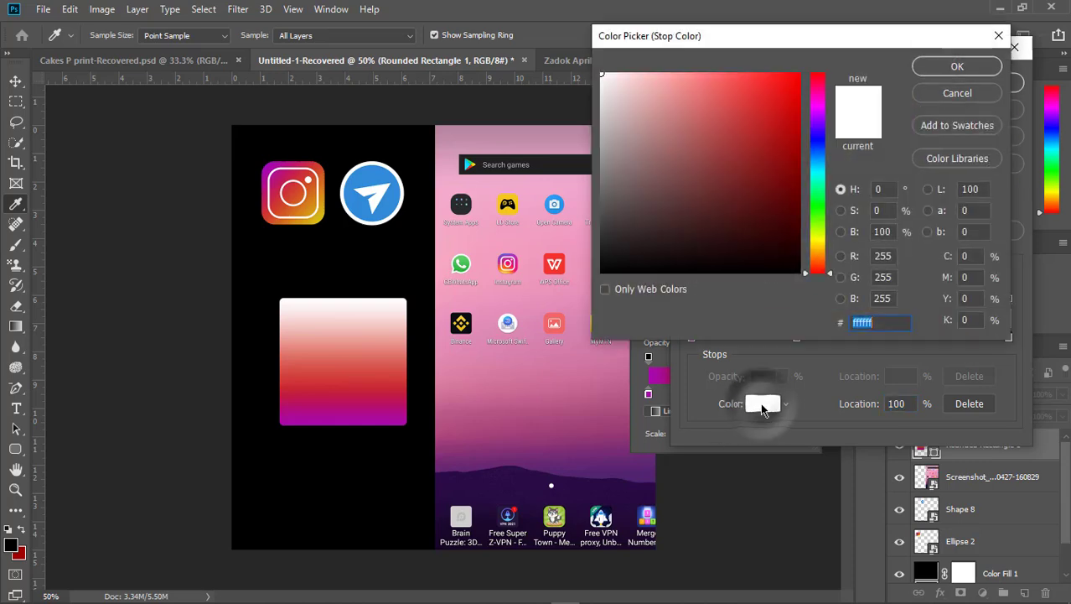
{"action": "left_click", "coordinate": [319, 213]}
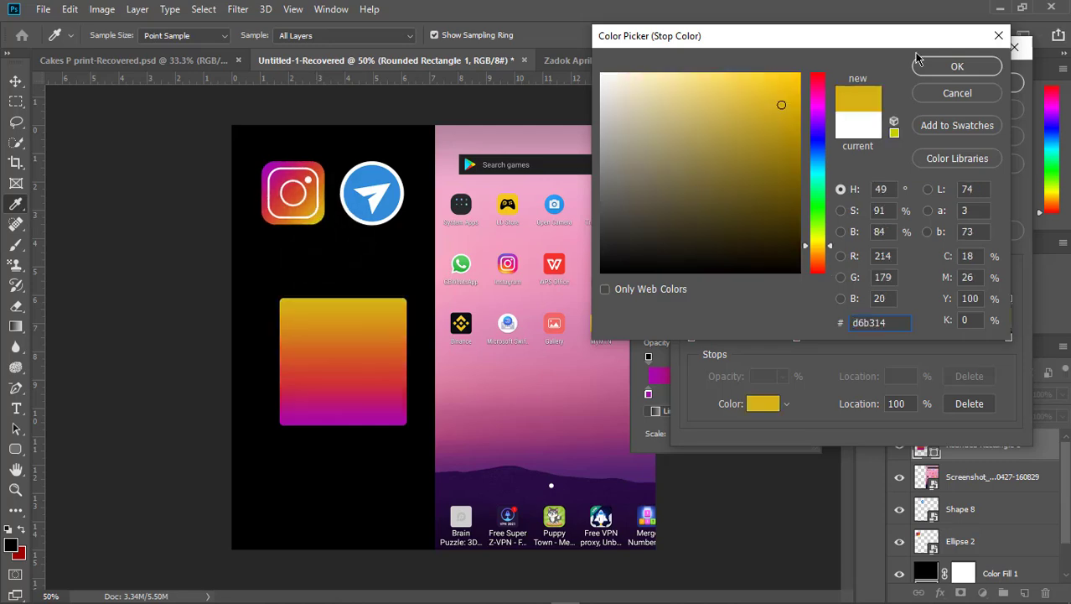
{"action": "left_click", "coordinate": [961, 67]}
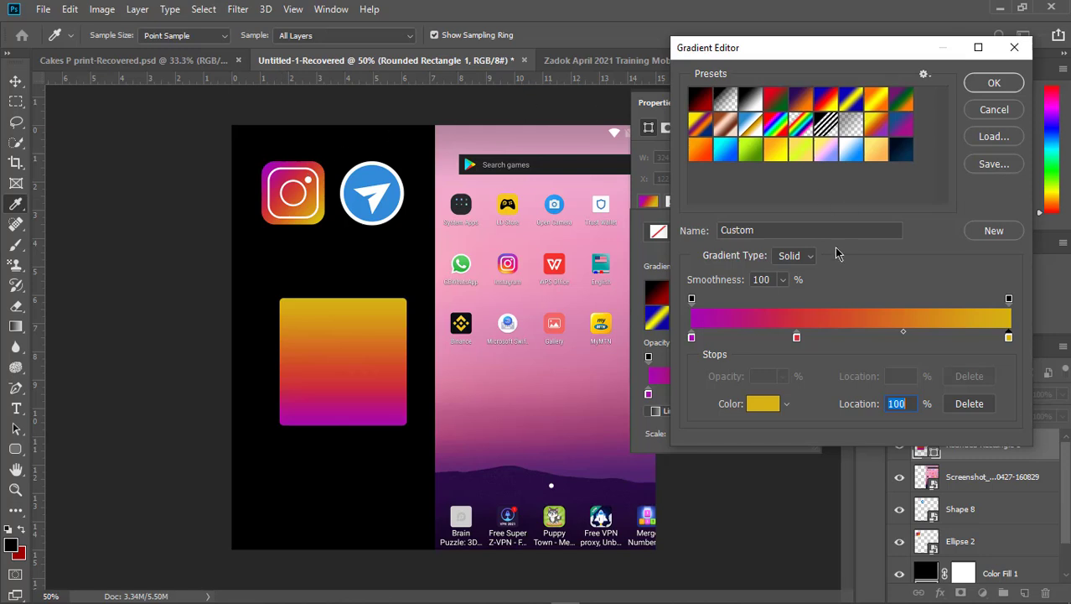
{"action": "left_click", "coordinate": [994, 84]}
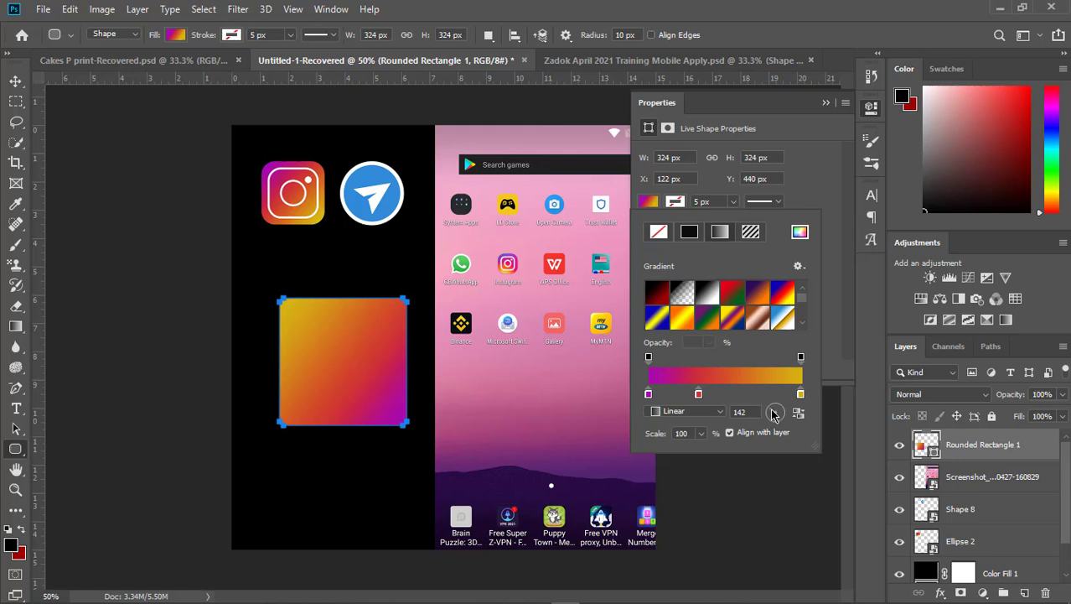
- Rotate the square's linear gradient to -45 degrees and shift its red colour stop slightly toward the gold end
{"action": "left_click", "coordinate": [782, 415]}
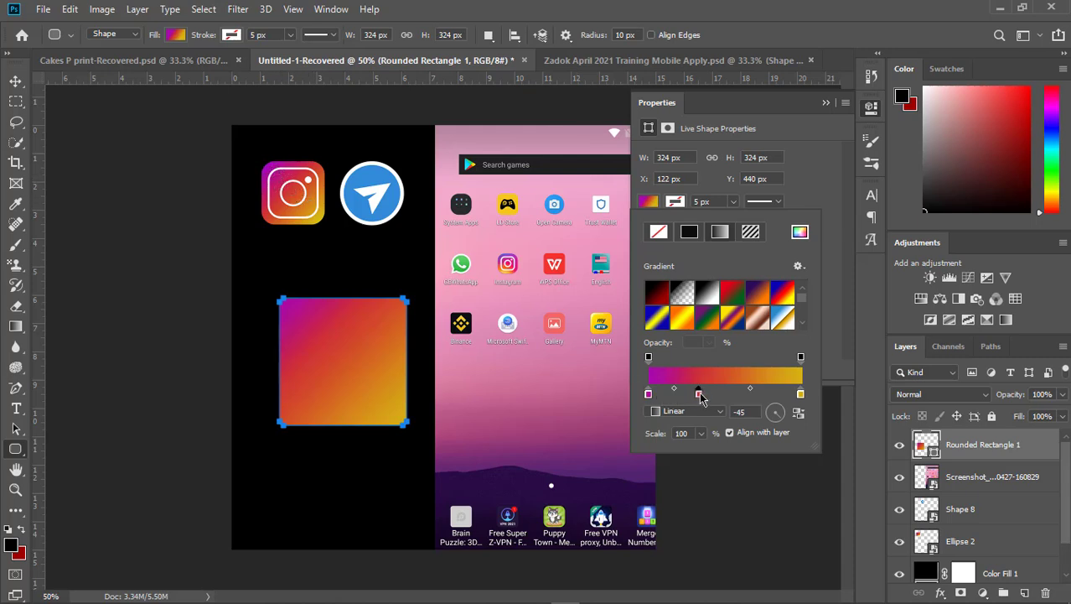
{"action": "left_click_drag", "start_coordinate": [700, 397], "coordinate": [710, 398]}
{"action": "left_click", "coordinate": [824, 181]}
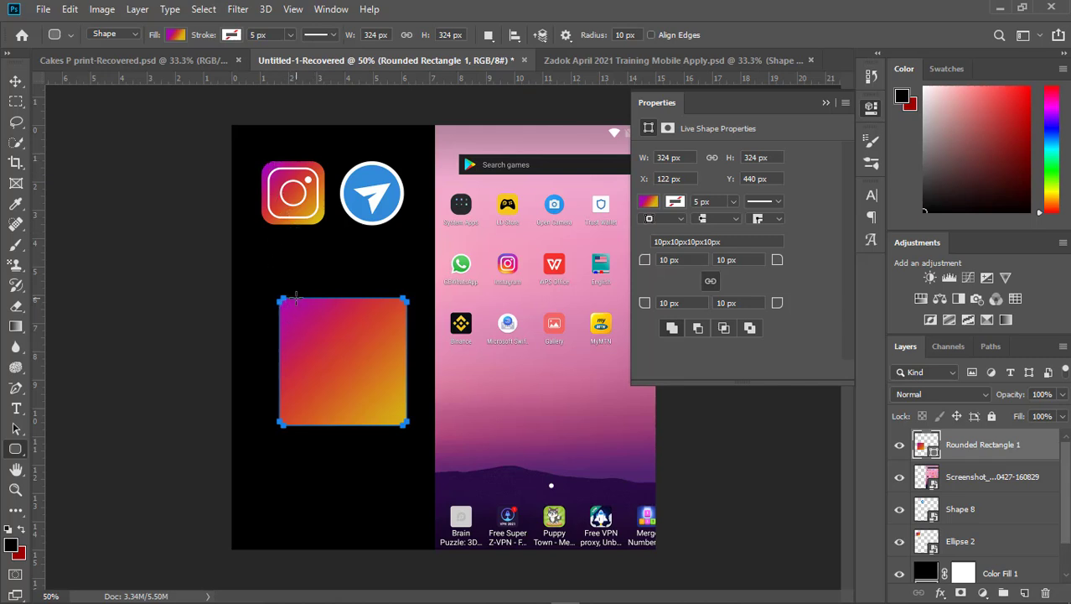
- Try corner radii of 100 px and 50 px on the gradient square, with all four corners linked
{"action": "left_click", "coordinate": [697, 260]}
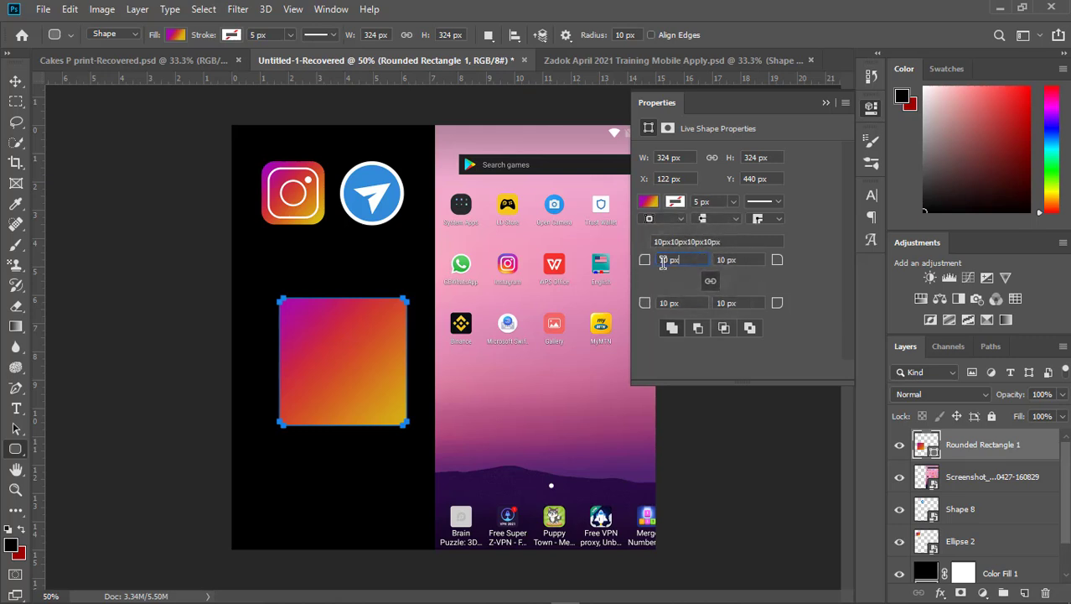
{"action": "left_click", "coordinate": [712, 283]}
{"action": "left_click", "coordinate": [713, 281]}
{"action": "type", "text": "1"}
{"action": "key", "text": "Return"}
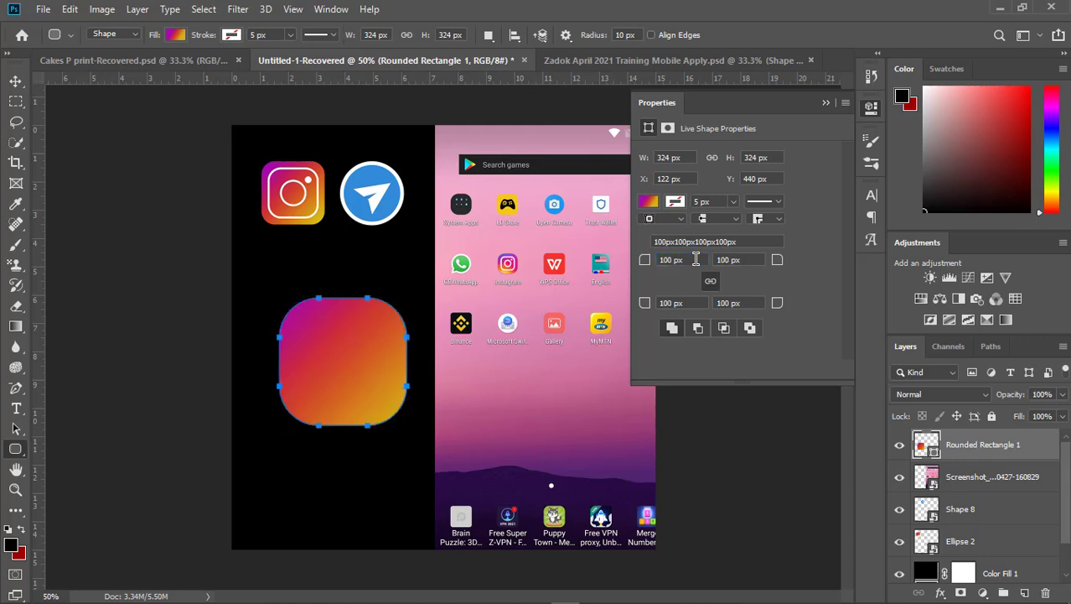
{"action": "left_click", "coordinate": [695, 259]}
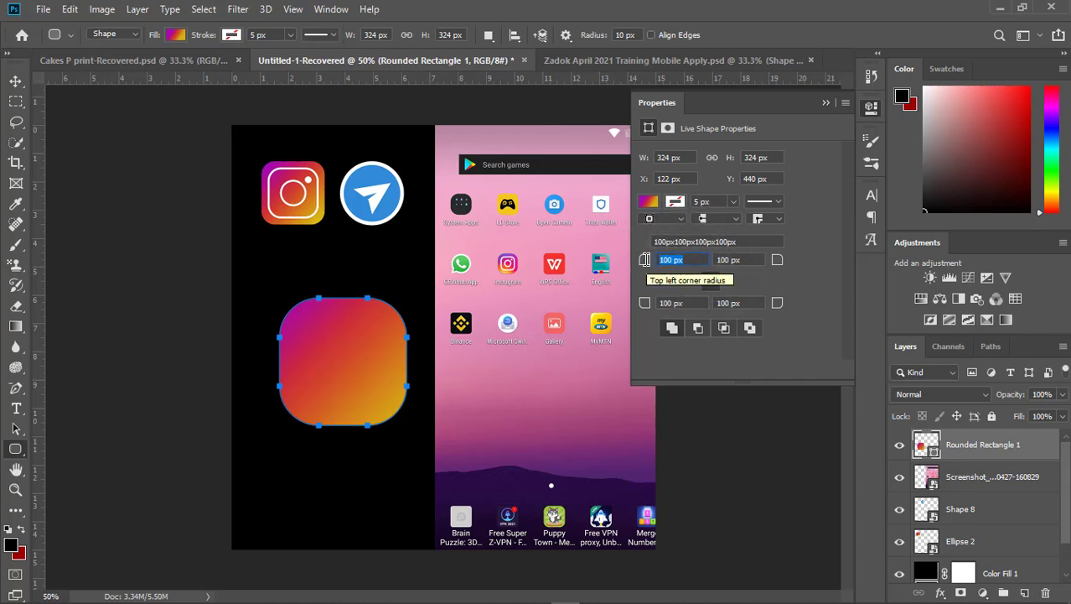
{"action": "type", "text": "5"}
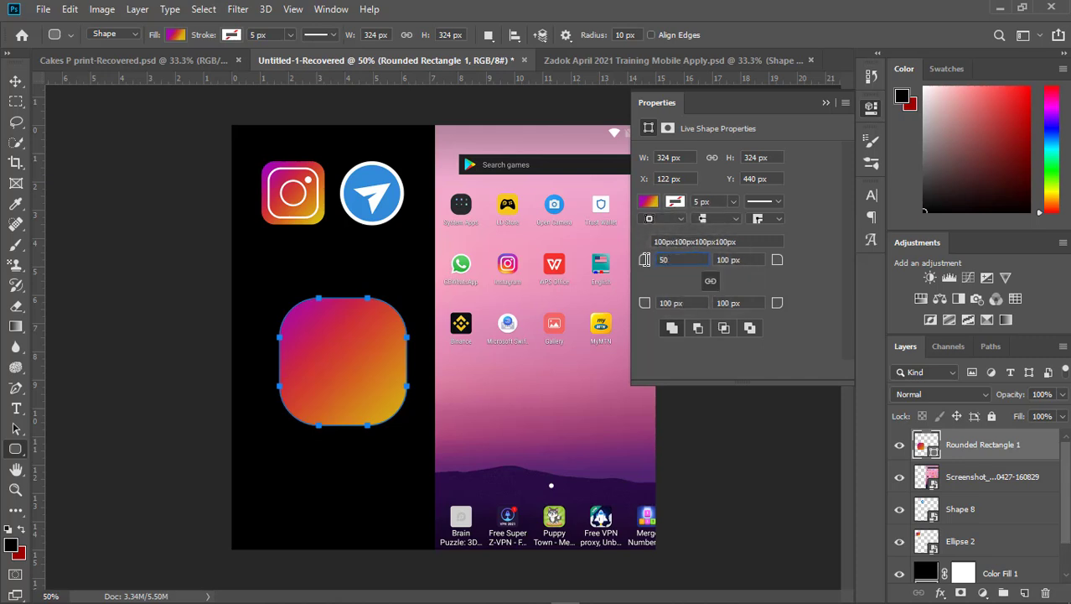
{"action": "type", "text": "0"}
{"action": "key", "text": "Return"}
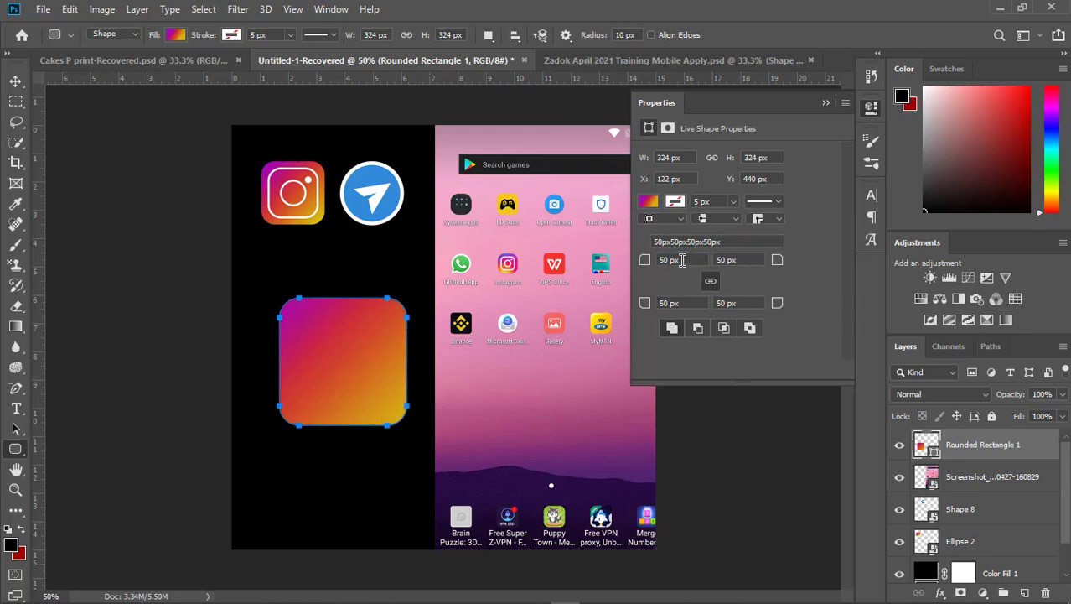
- Set all four corner radii of the gradient square to 60 px, deselect it and collapse the shape properties
{"action": "left_click", "coordinate": [683, 260]}
{"action": "type", "text": "60"}
{"action": "key", "text": "Return"}
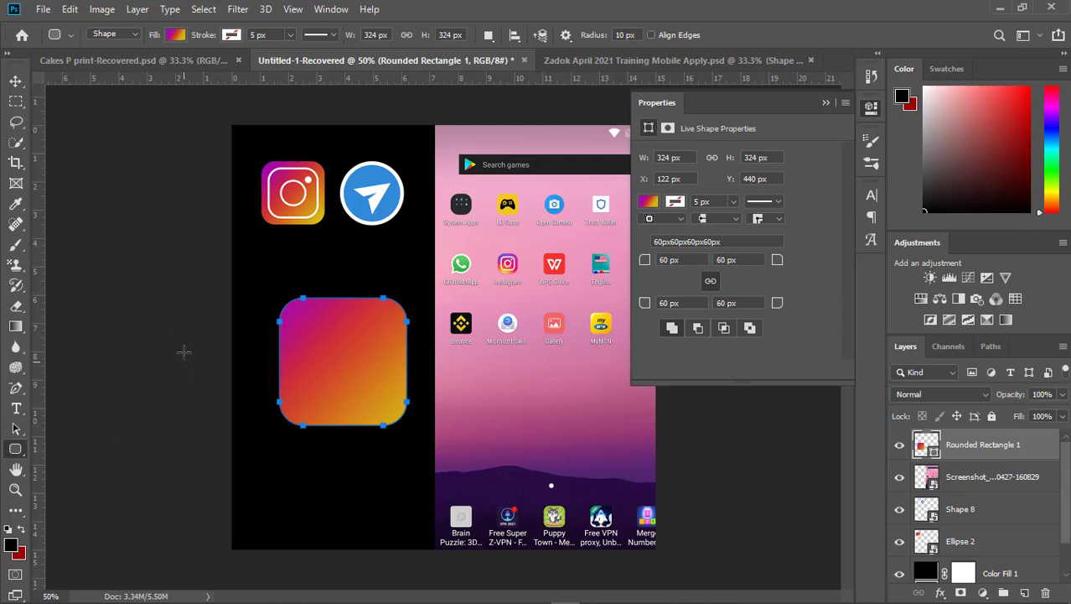
{"action": "left_click", "coordinate": [16, 81]}
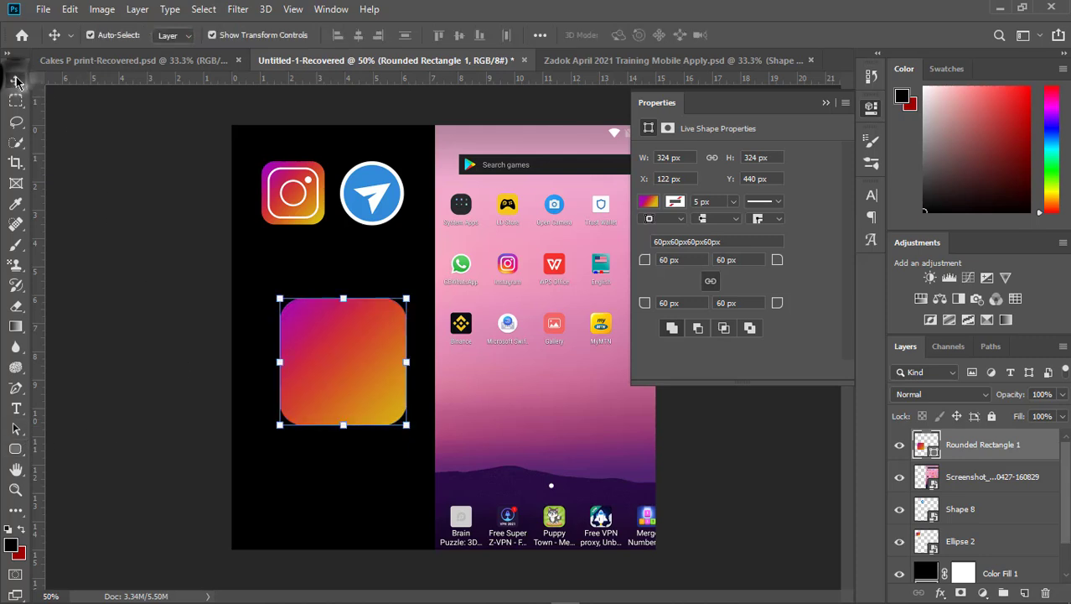
{"action": "left_click", "coordinate": [198, 246]}
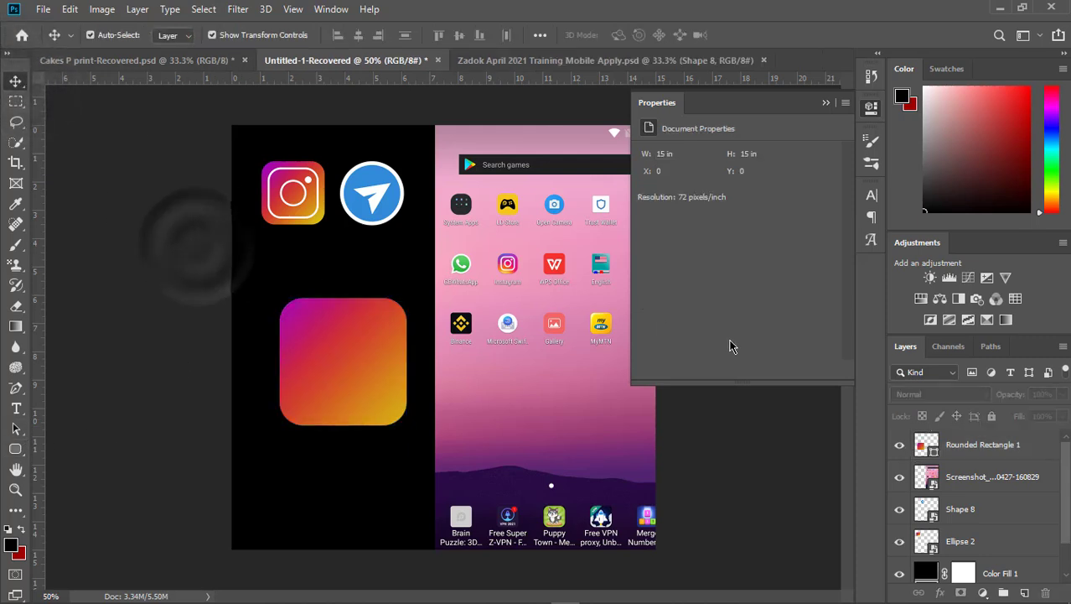
{"action": "left_click", "coordinate": [826, 103]}
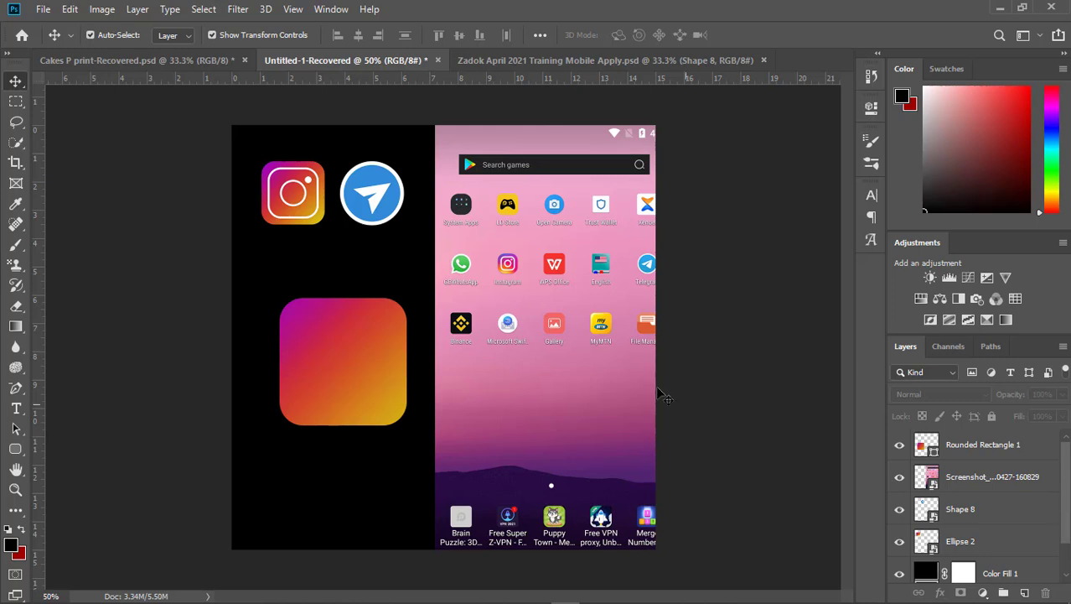
- Hide the phone screenshot layer and show it again
{"action": "left_click", "coordinate": [602, 358]}
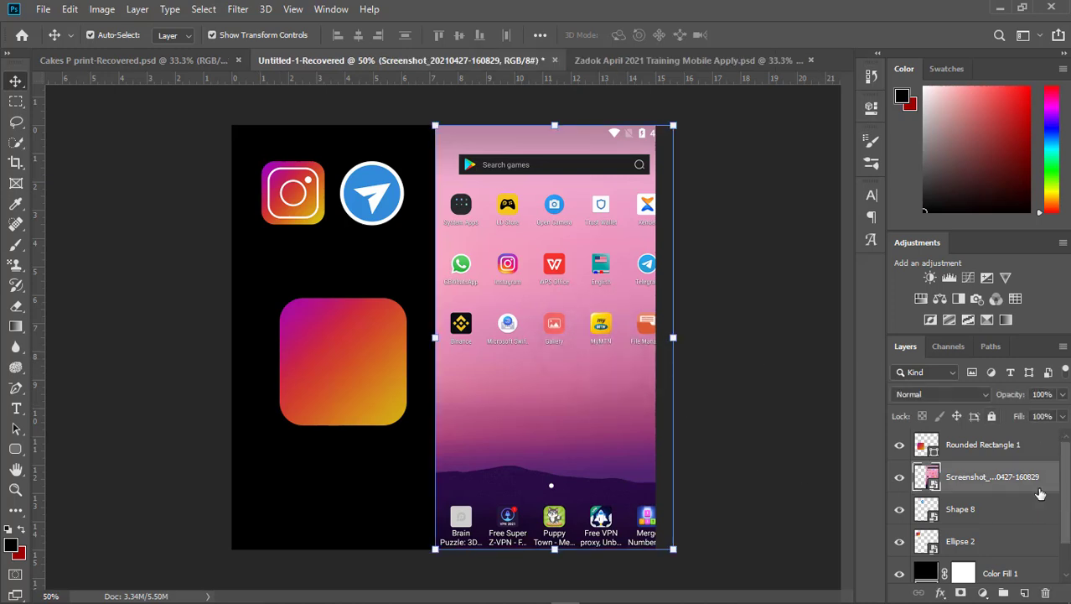
{"action": "left_click", "coordinate": [363, 381]}
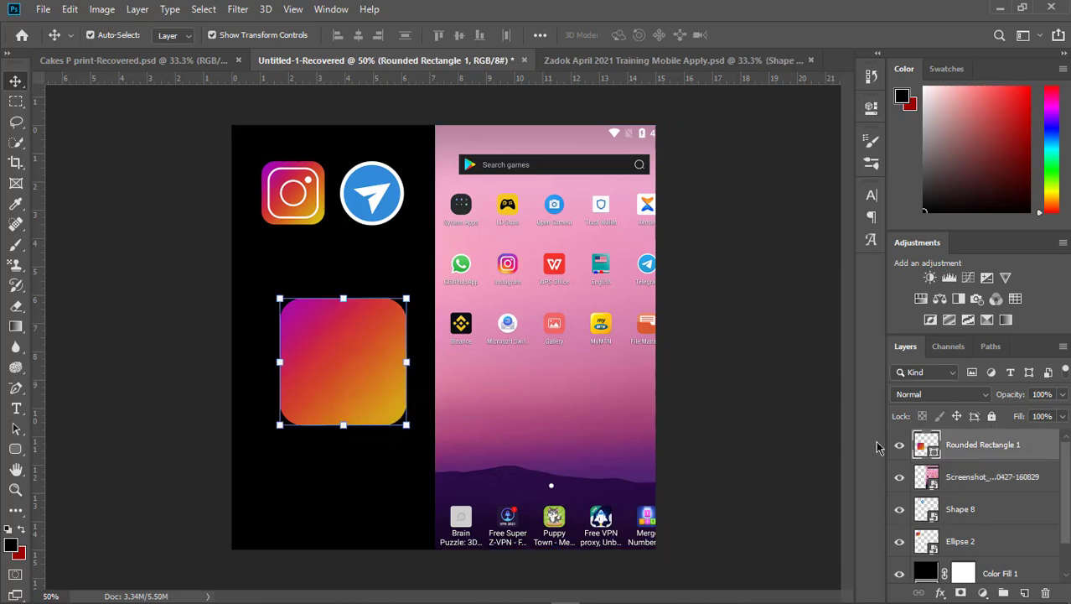
{"action": "left_click", "coordinate": [598, 351]}
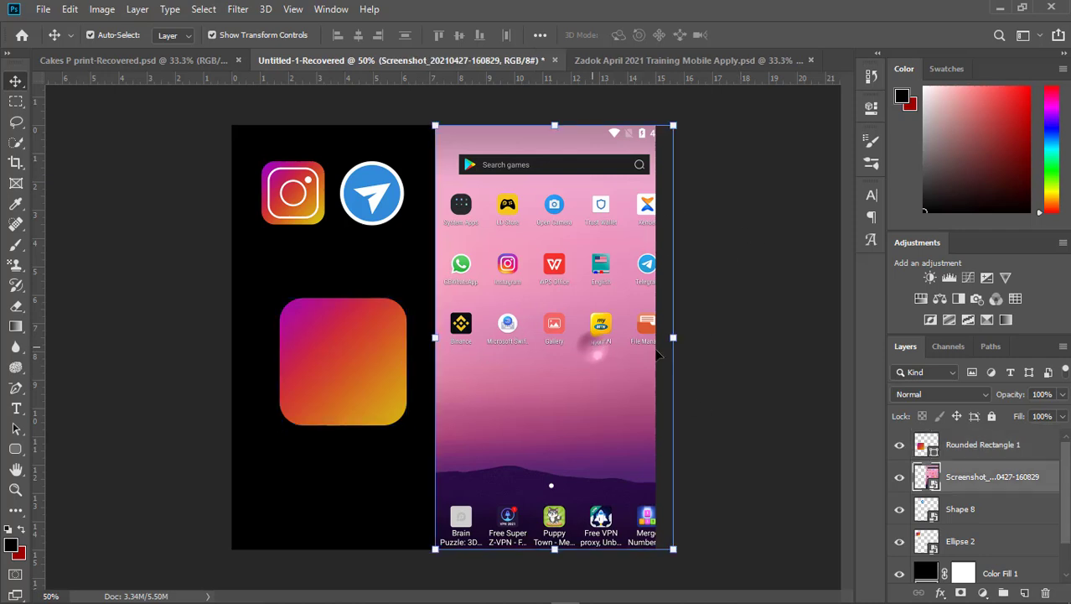
{"action": "left_click", "coordinate": [900, 477]}
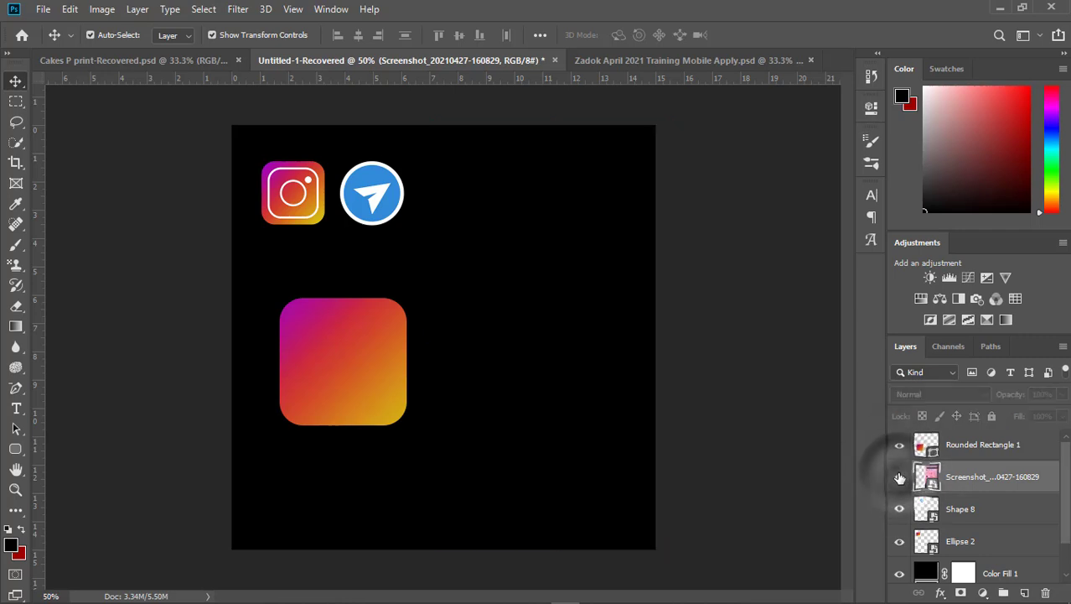
{"action": "left_click", "coordinate": [899, 477]}
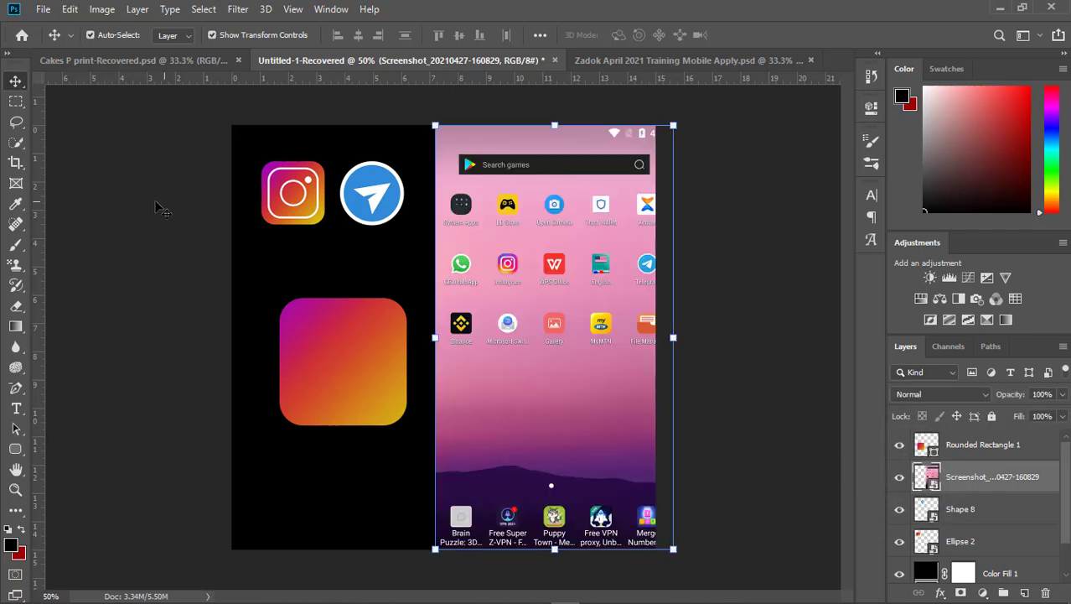
{"action": "left_click", "coordinate": [125, 201]}
- Duplicate the gradient square and scale the copy about its centre to about 242 px (74.69%), applying the transform
{"action": "left_click", "coordinate": [369, 340]}
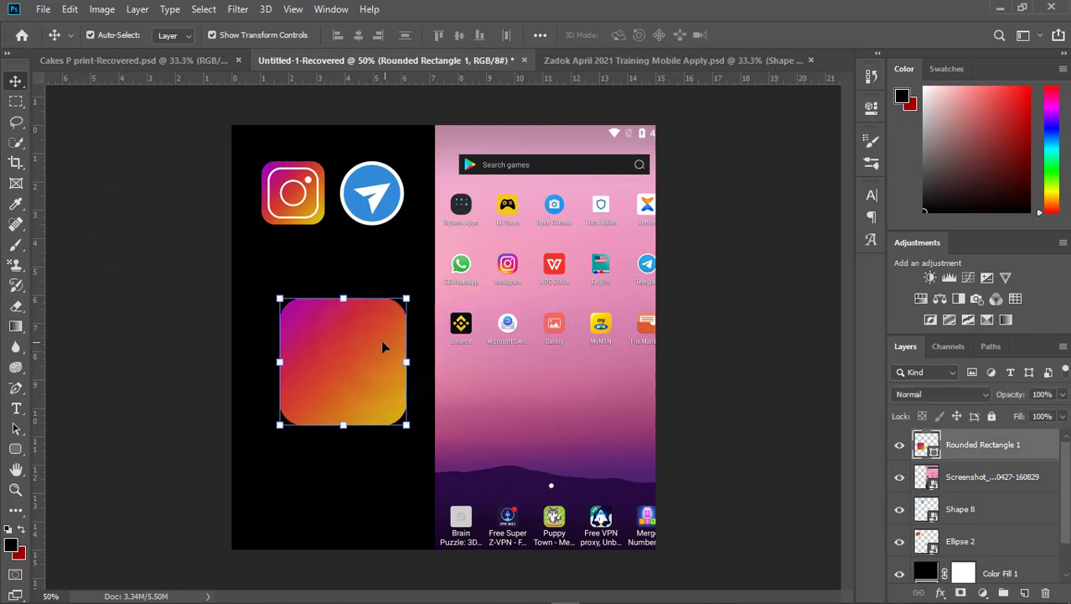
{"action": "left_click", "coordinate": [340, 364]}
{"action": "key", "text": "ctrl+j"}
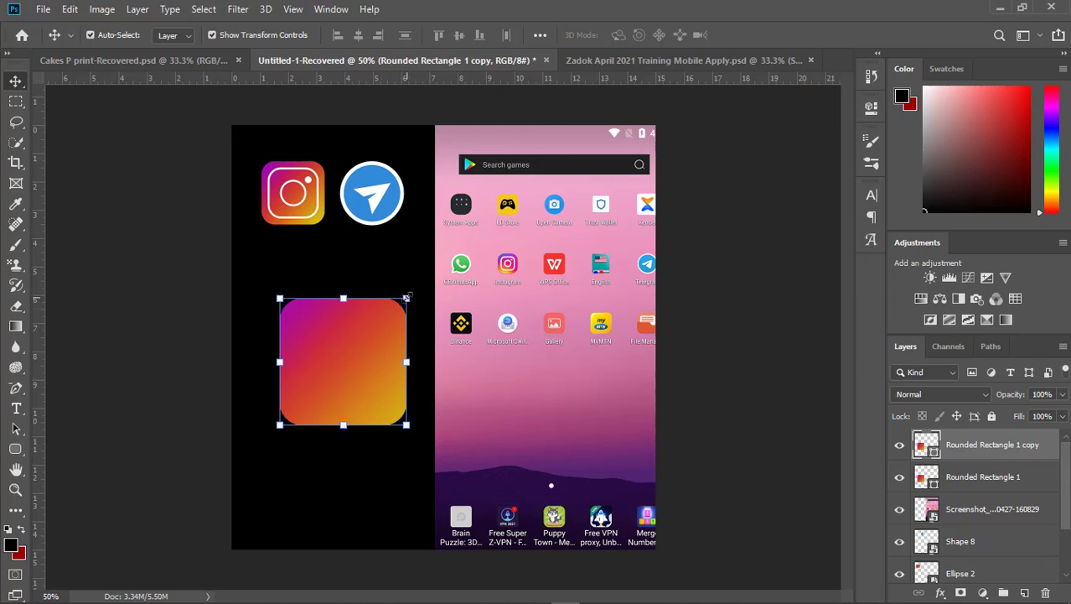
{"action": "left_click_drag", "start_coordinate": [405, 297], "coordinate": [366, 341]}
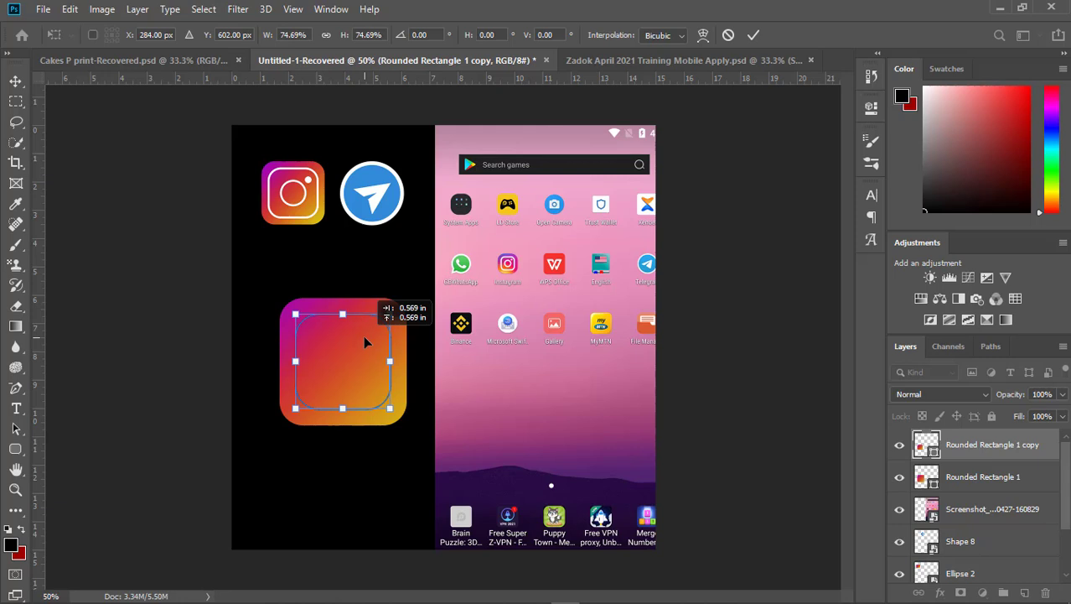
{"action": "left_click_drag", "start_coordinate": [364, 339], "coordinate": [364, 340]}
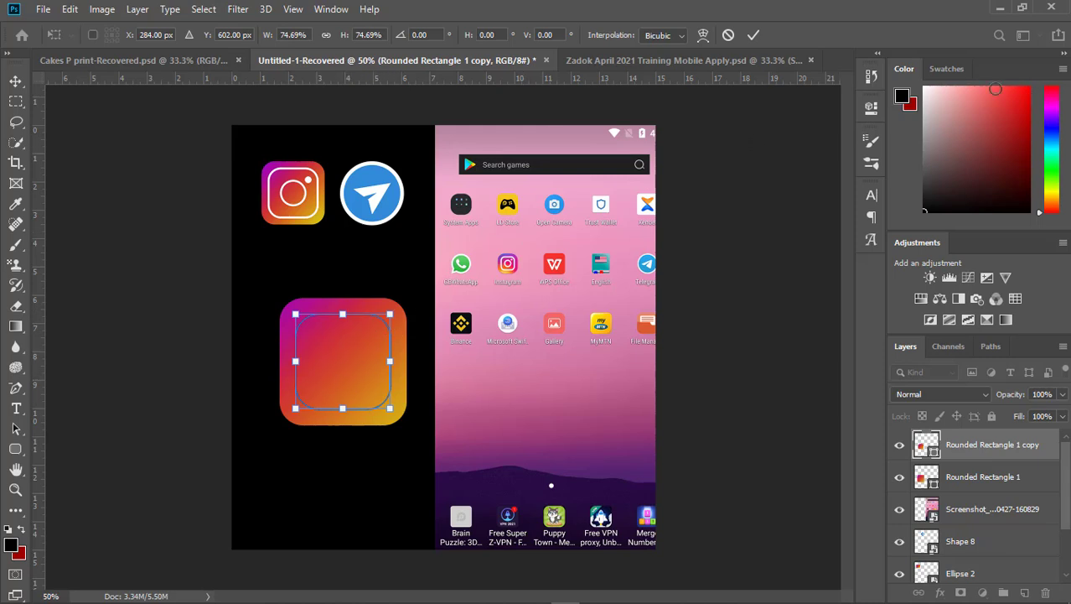
{"action": "left_click", "coordinate": [872, 108]}
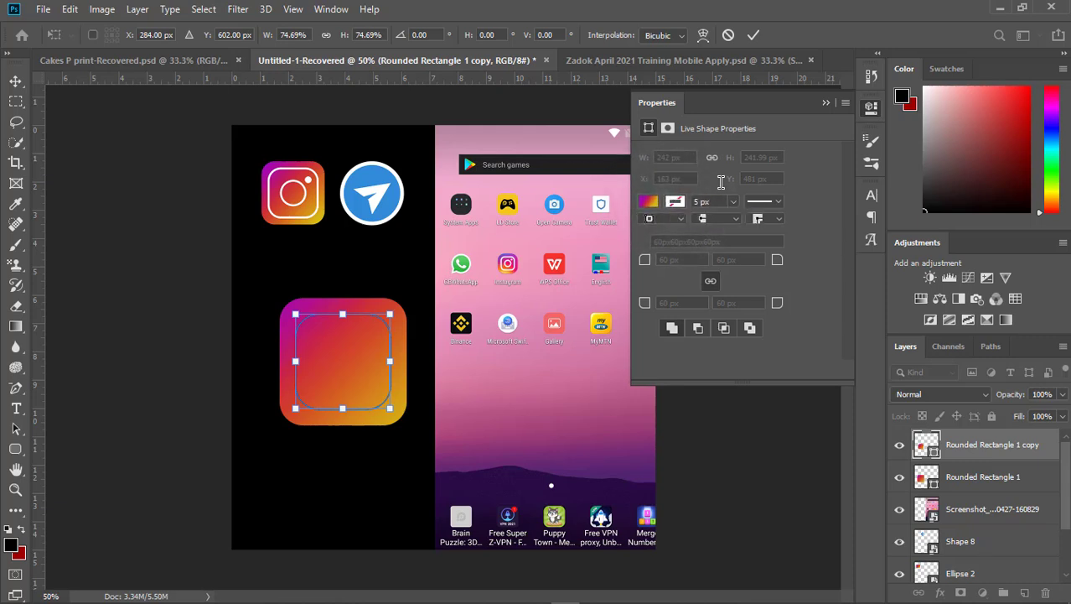
{"action": "left_click", "coordinate": [827, 105]}
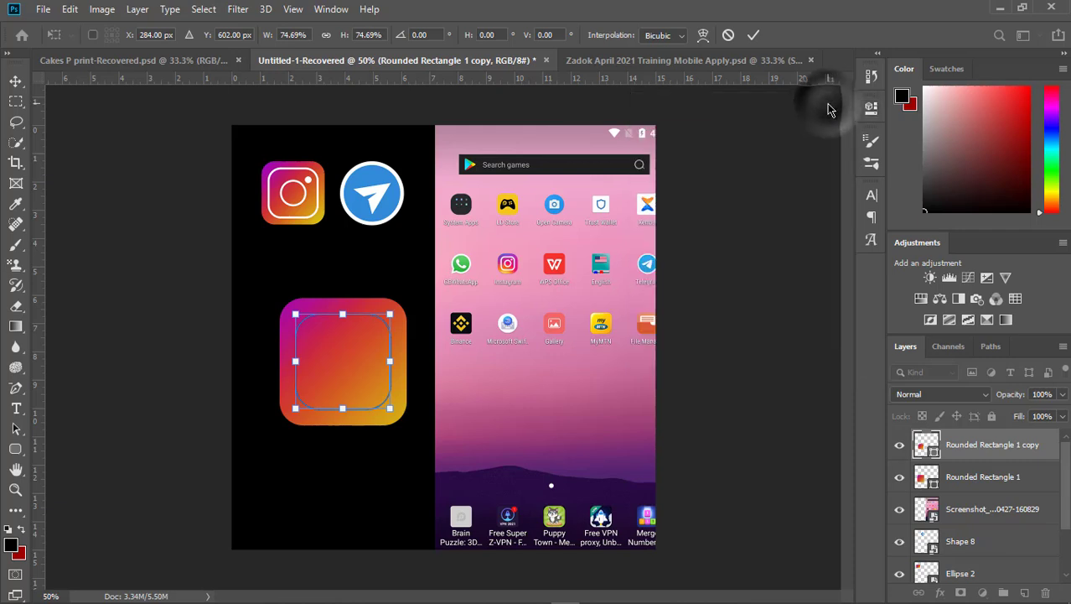
{"action": "left_click", "coordinate": [17, 81]}
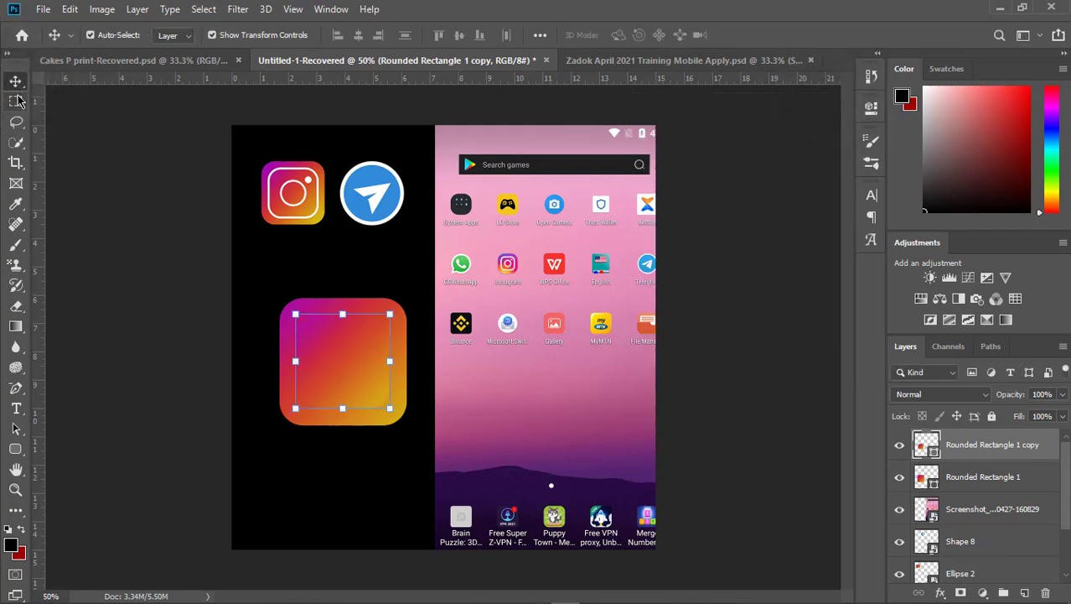
- Give the smaller rounded square a white stroke and remove its fill
{"action": "left_click", "coordinate": [871, 107]}
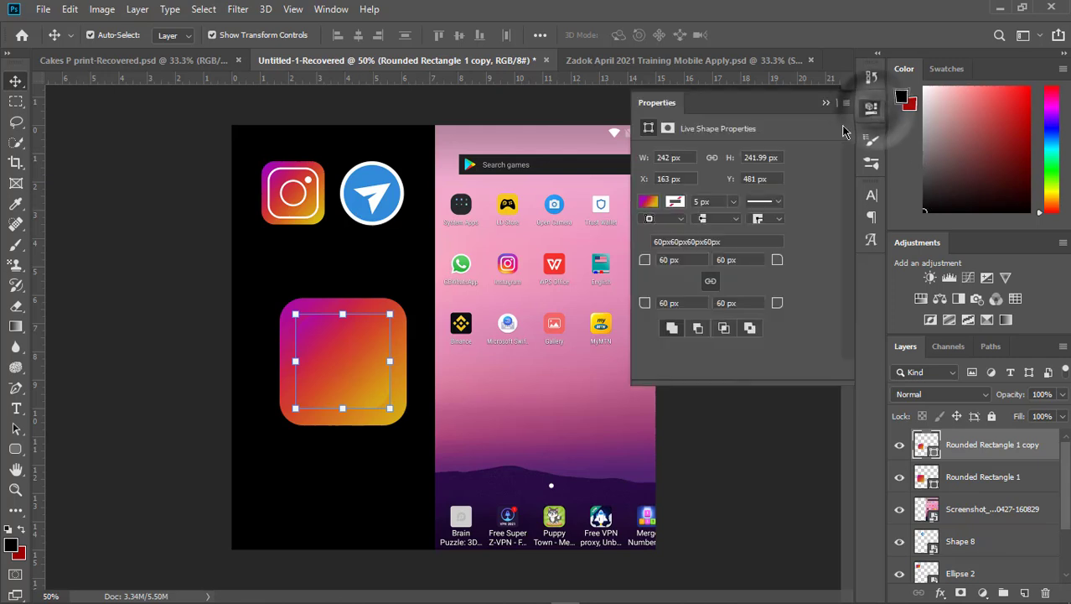
{"action": "left_click", "coordinate": [676, 201]}
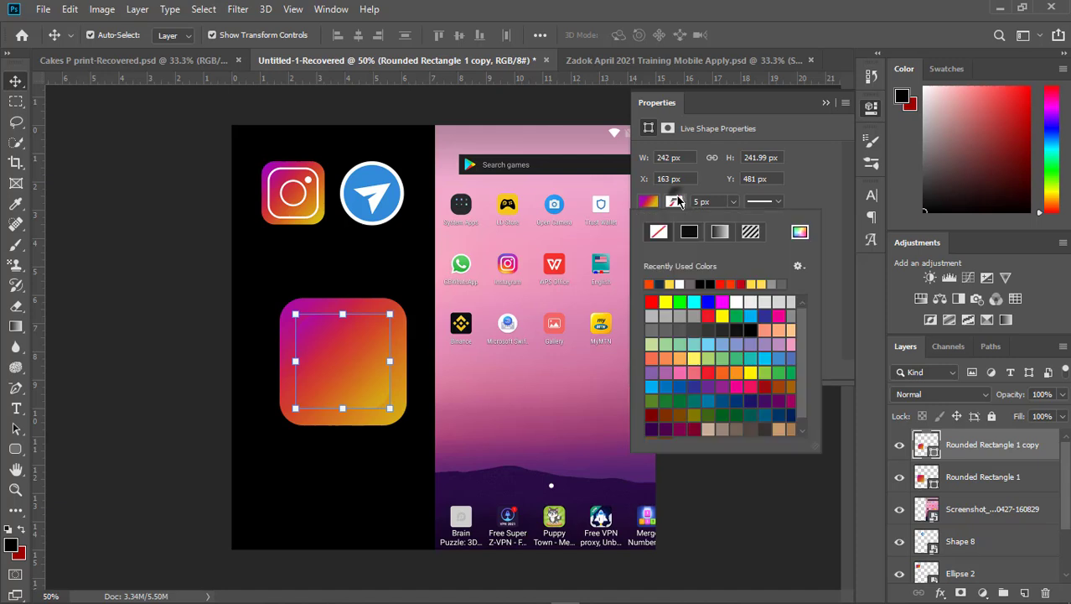
{"action": "left_click", "coordinate": [649, 284]}
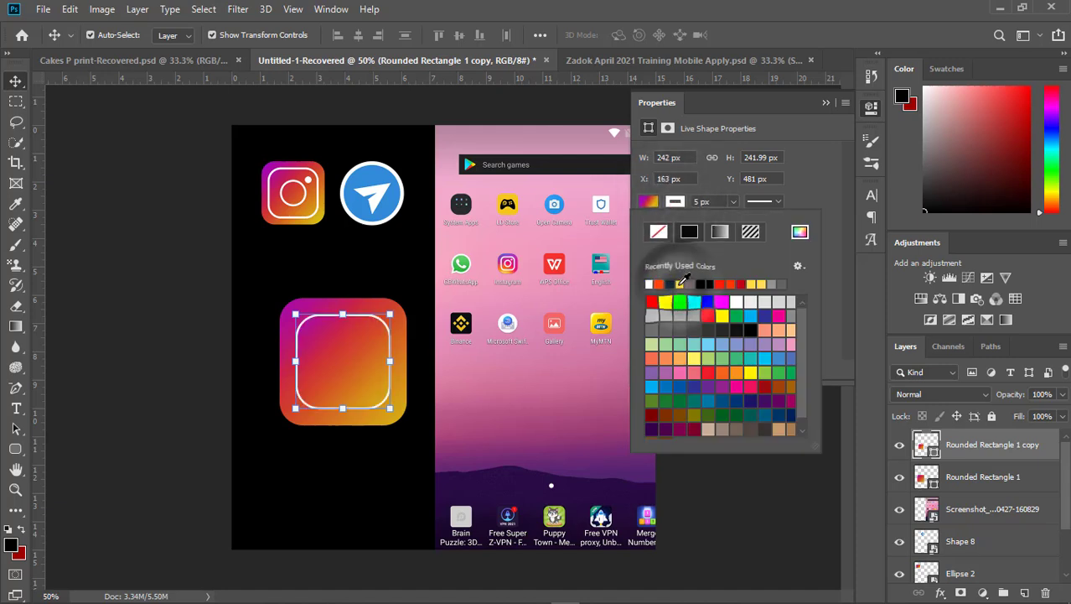
{"action": "left_click", "coordinate": [648, 201]}
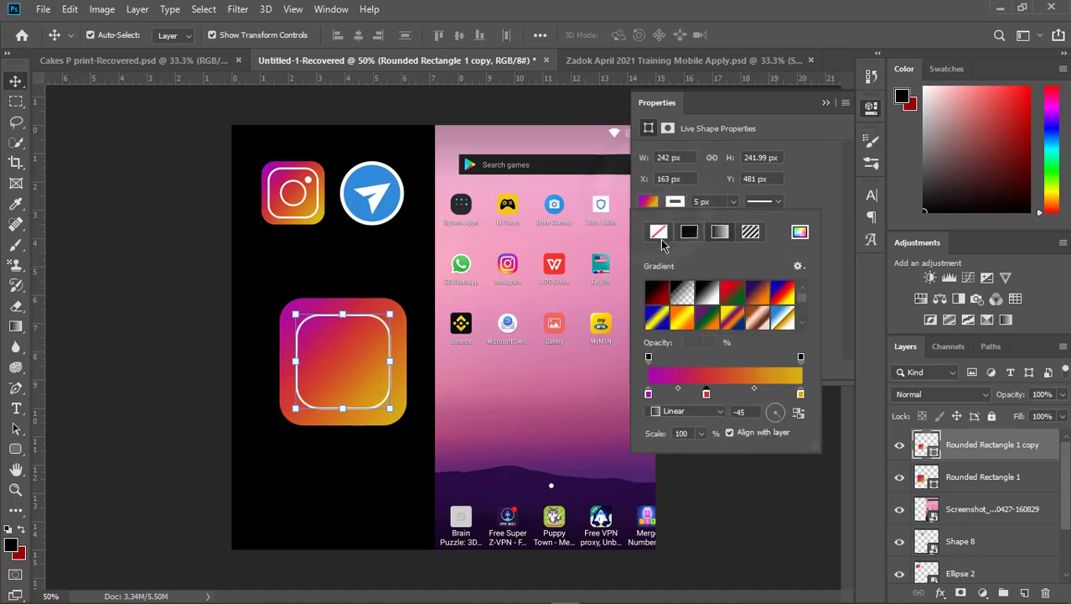
{"action": "left_click", "coordinate": [660, 232]}
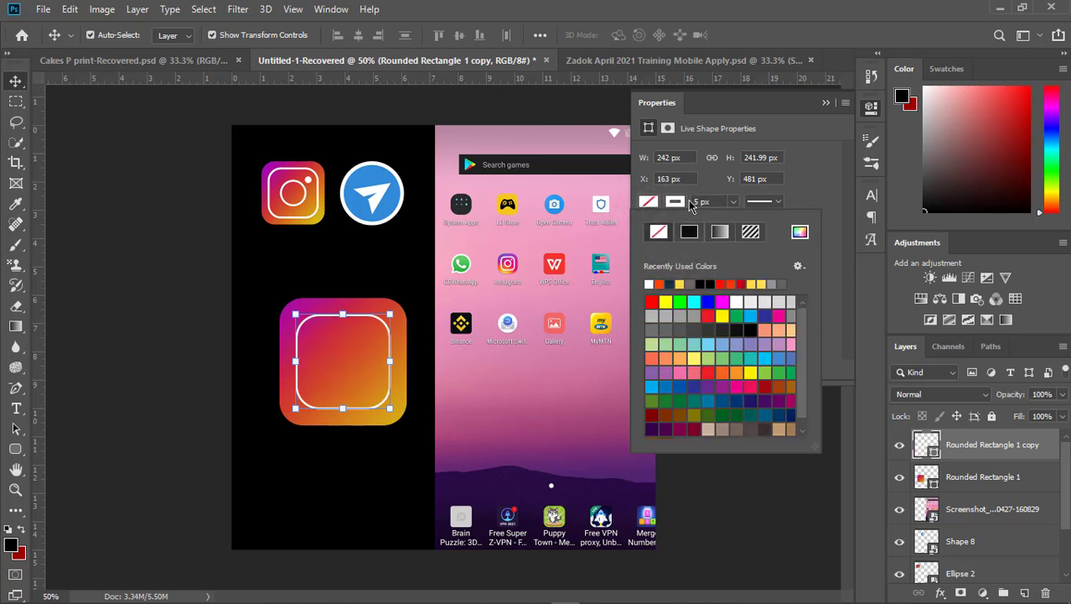
- Set the inner rounded square's stroke width to 10 px and deselect it, leaving the properties open
{"action": "left_click", "coordinate": [688, 202]}
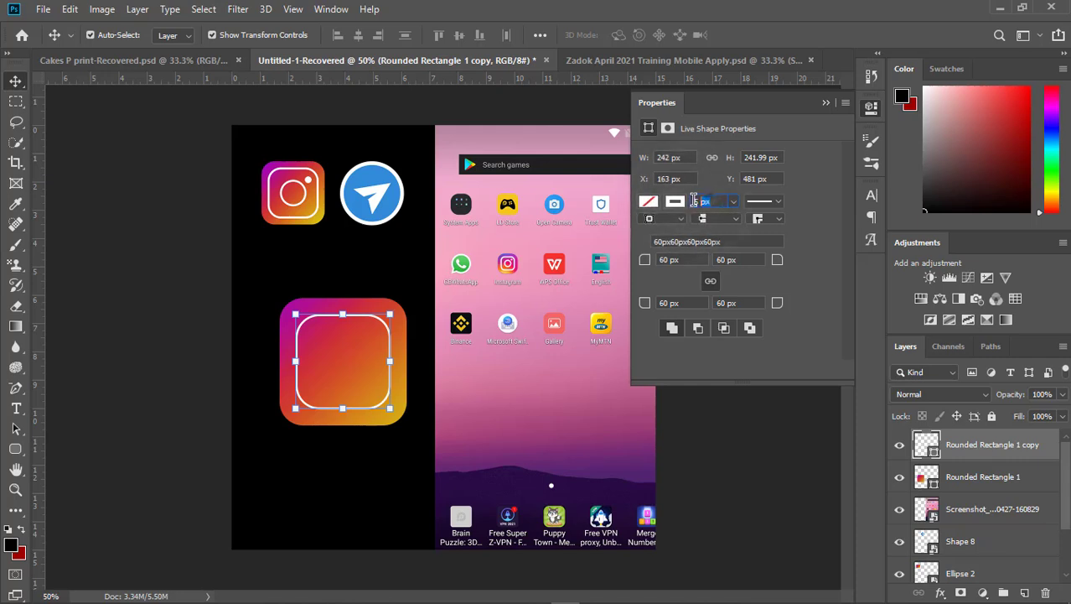
{"action": "type", "text": "10"}
{"action": "key", "text": "Return"}
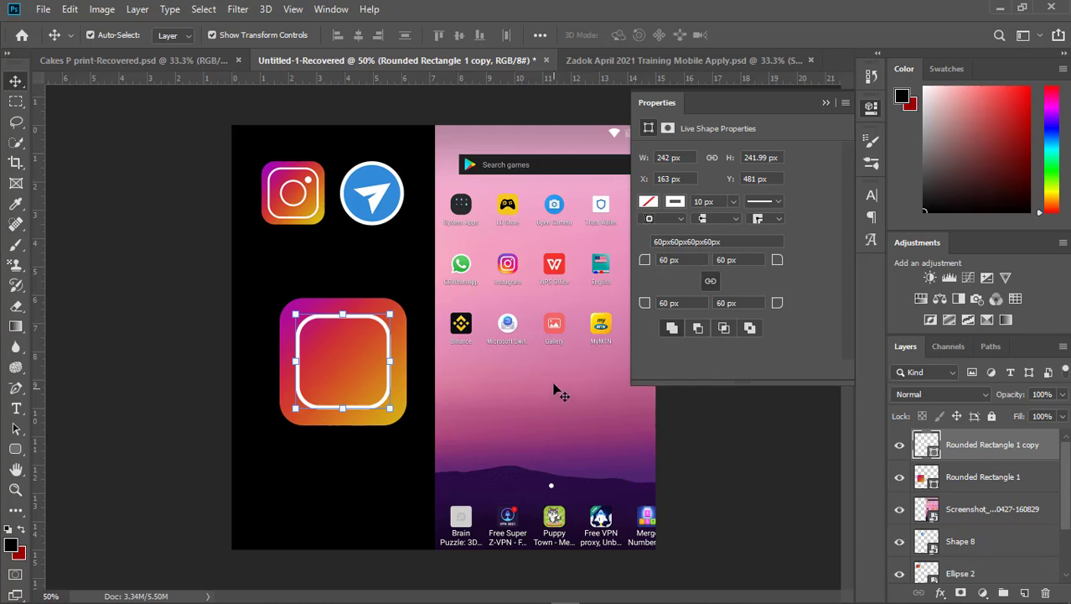
{"action": "left_click", "coordinate": [828, 105]}
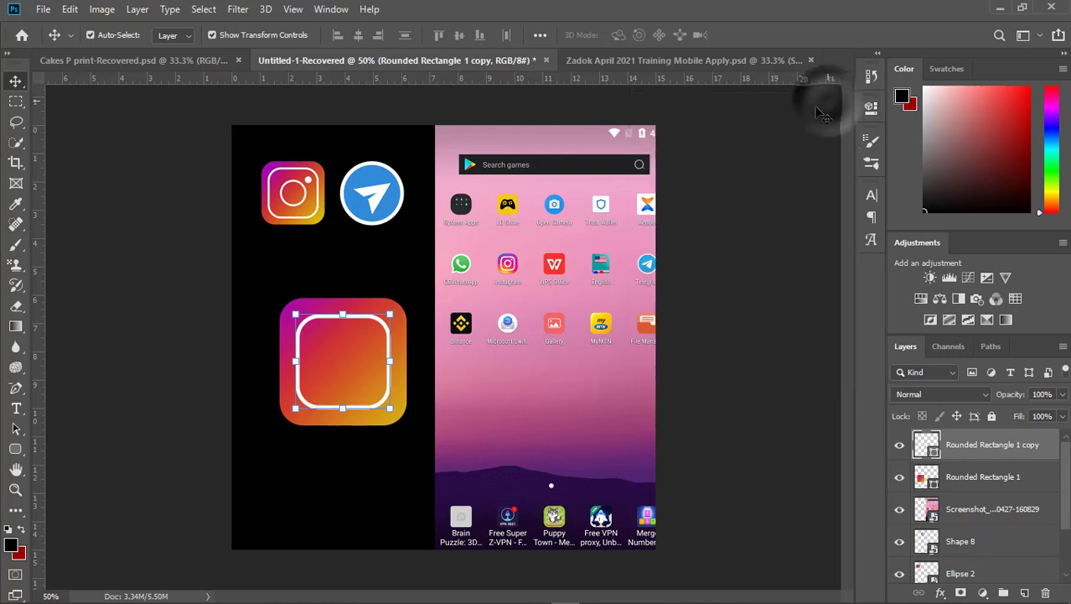
{"action": "left_click", "coordinate": [872, 109]}
{"action": "left_click", "coordinate": [92, 134]}
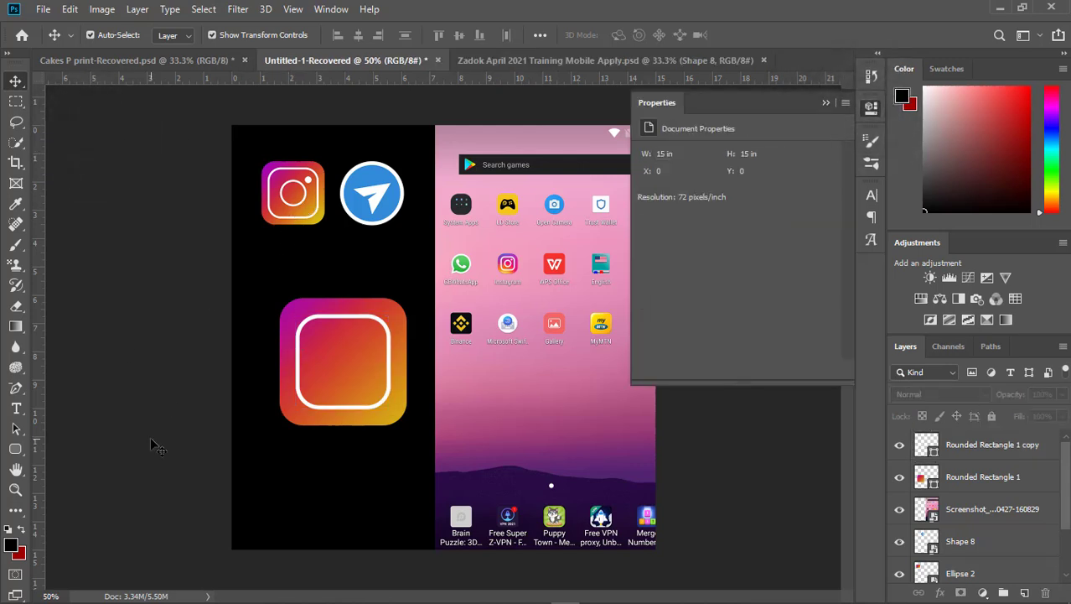
- Draw a circle about 132 px across inside the white rounded outline and give it a white stroke
{"action": "left_click_drag", "start_coordinate": [10, 453], "coordinate": [59, 481]}
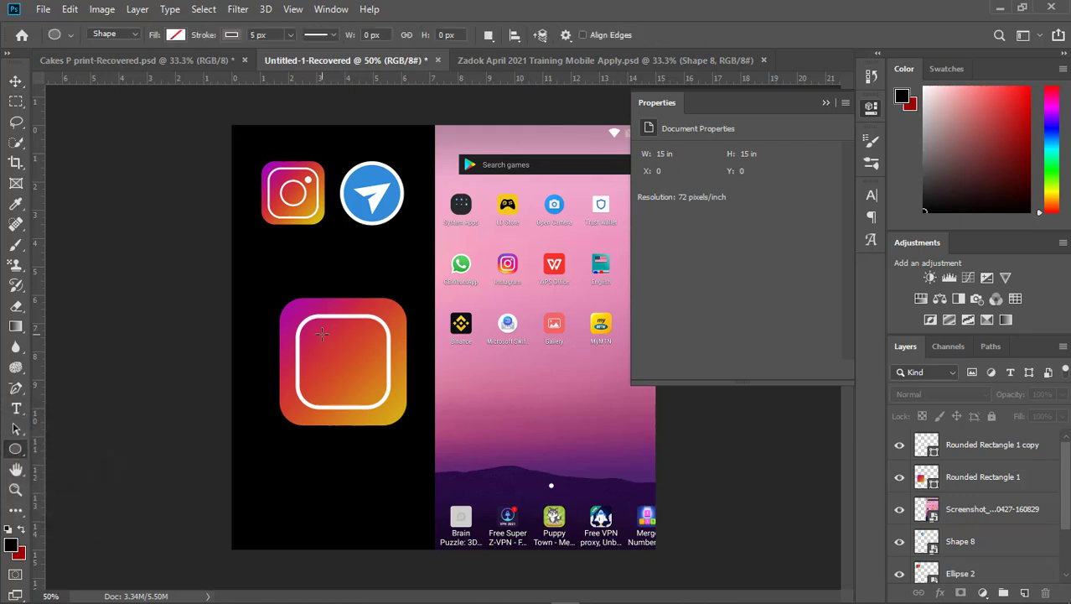
{"action": "left_click_drag", "start_coordinate": [322, 334], "coordinate": [374, 389]}
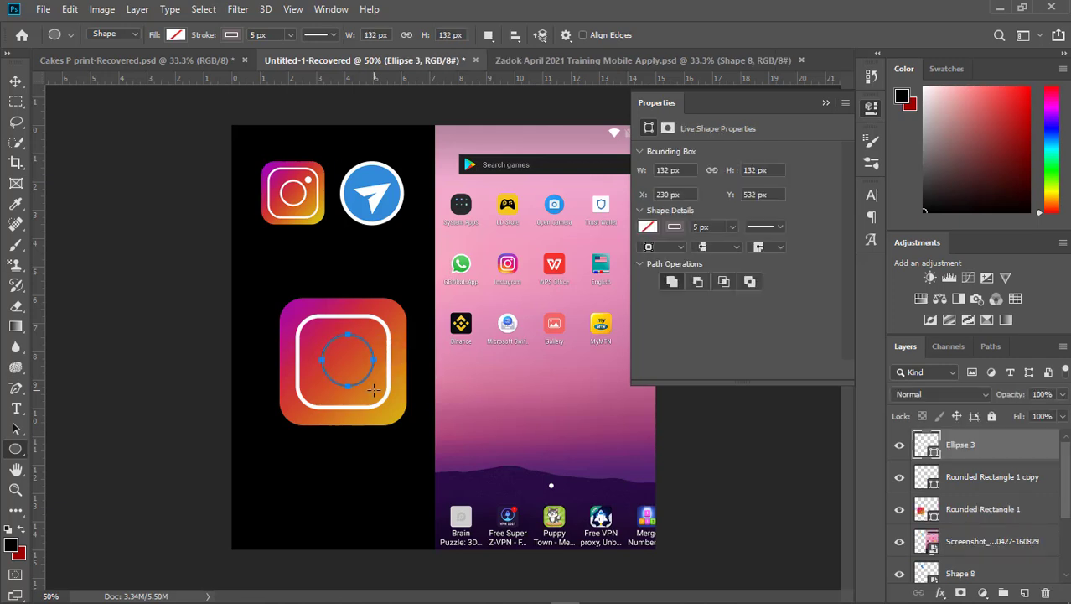
{"action": "left_click", "coordinate": [675, 226]}
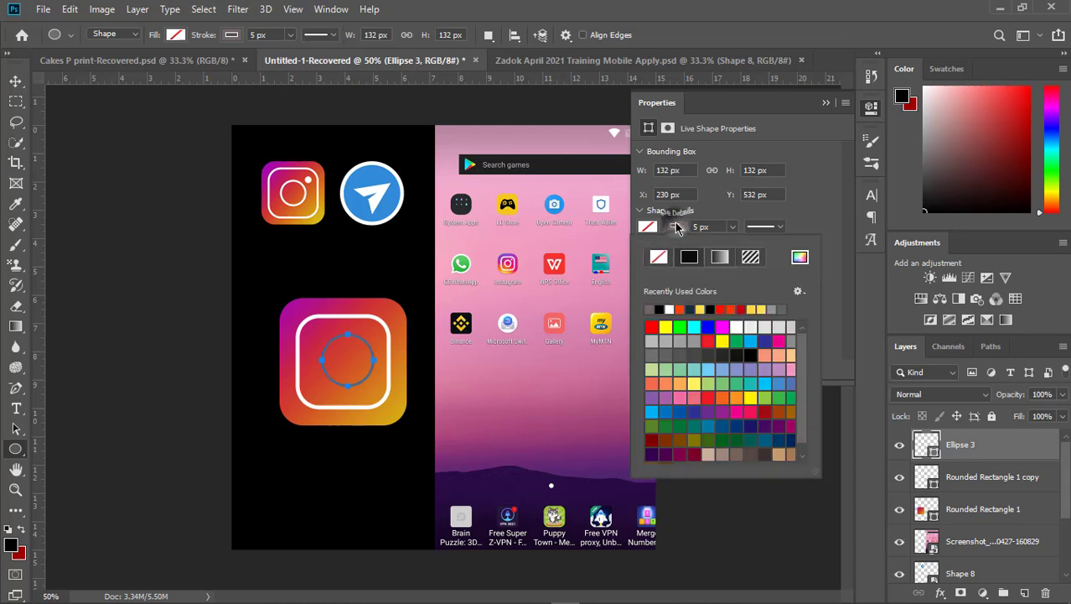
{"action": "left_click", "coordinate": [669, 308]}
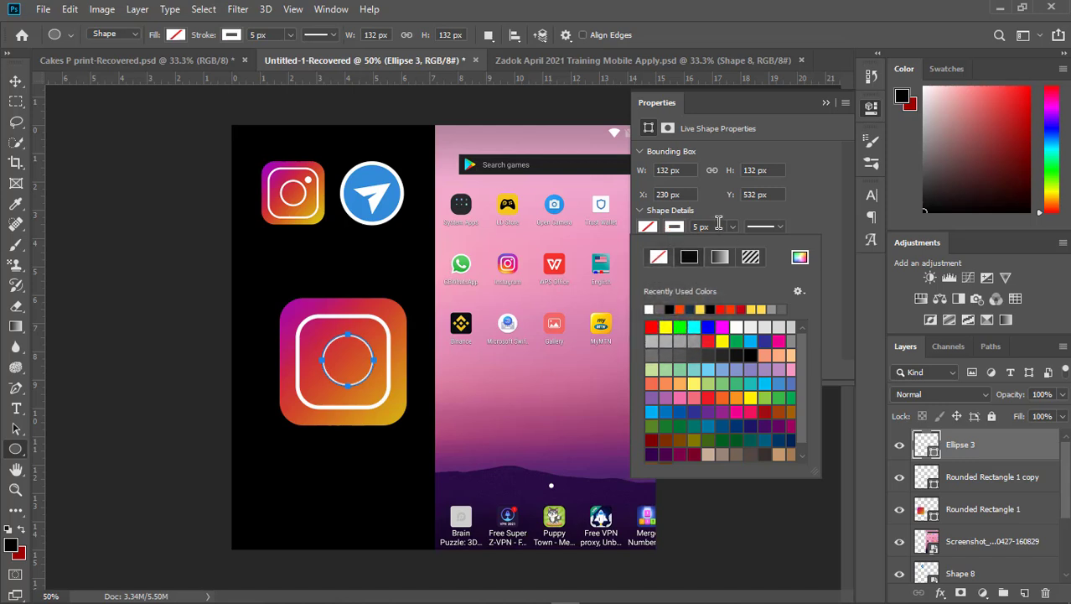
- Set the lens circle's stroke width to 10 px and centre the circle inside the rounded outline
{"action": "left_click", "coordinate": [694, 227]}
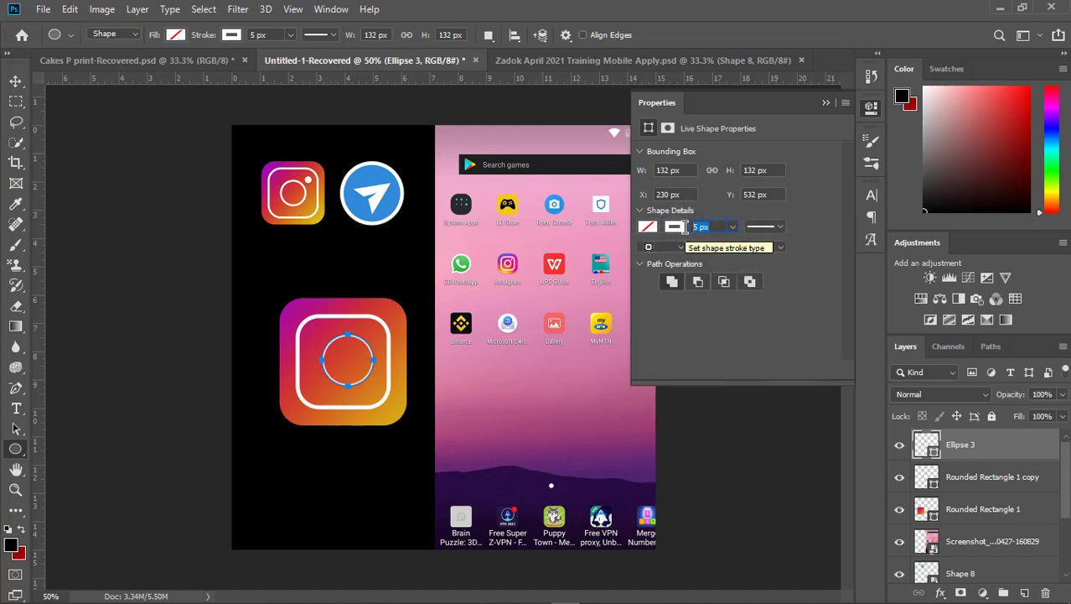
{"action": "type", "text": "10"}
{"action": "key", "text": "Return"}
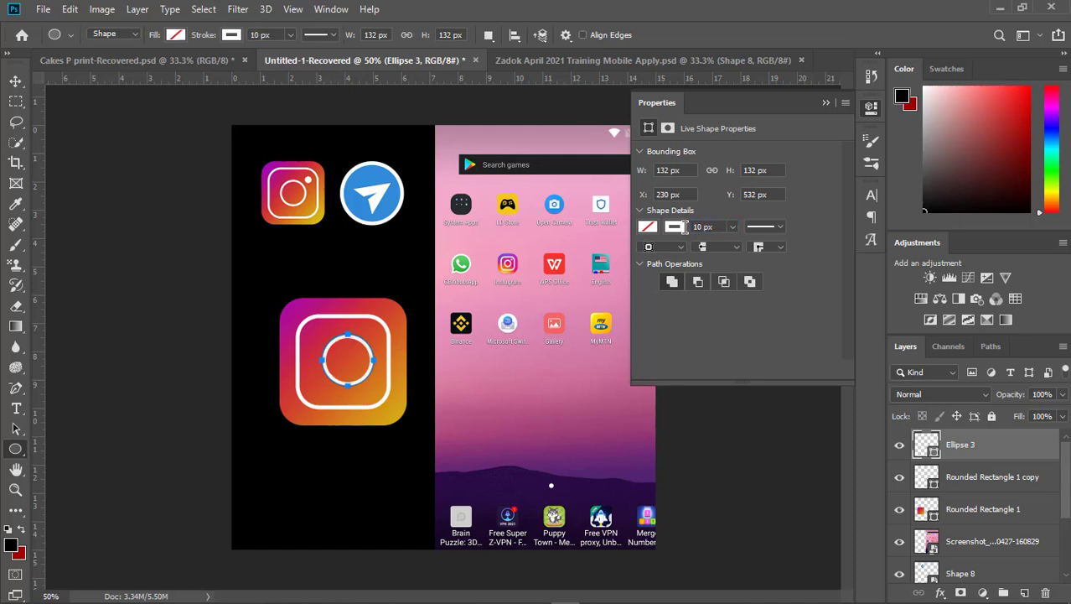
{"action": "left_click", "coordinate": [16, 81]}
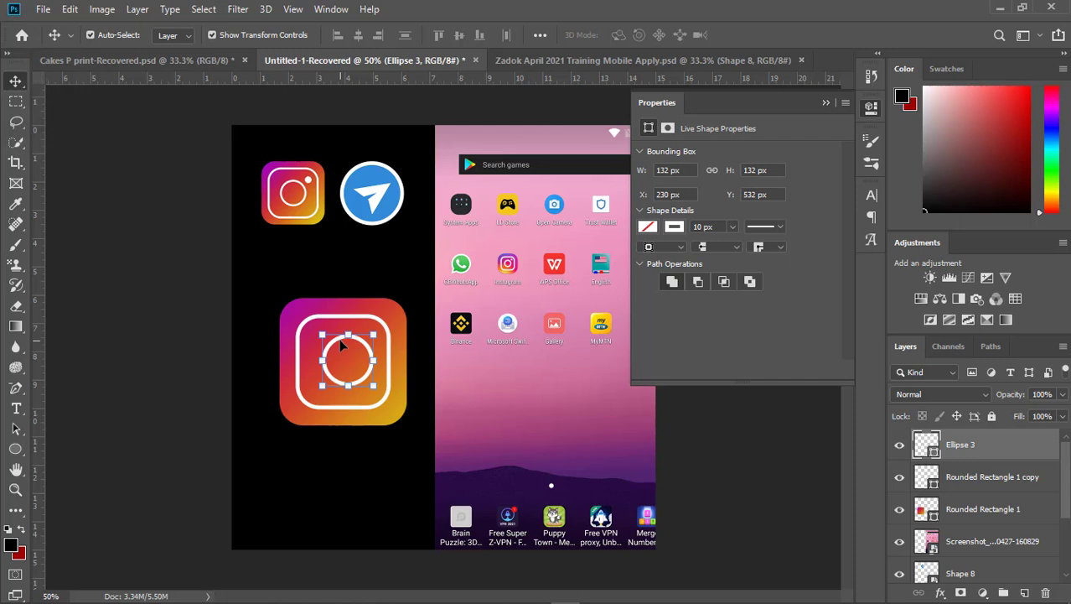
{"action": "left_click_drag", "start_coordinate": [337, 344], "coordinate": [331, 347]}
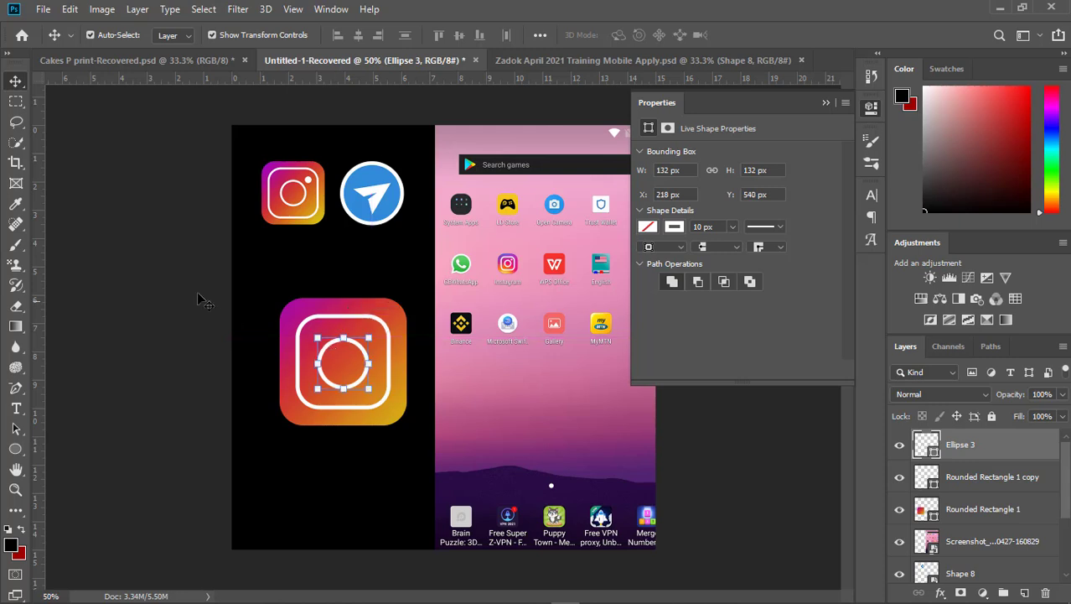
{"action": "left_click", "coordinate": [181, 287]}
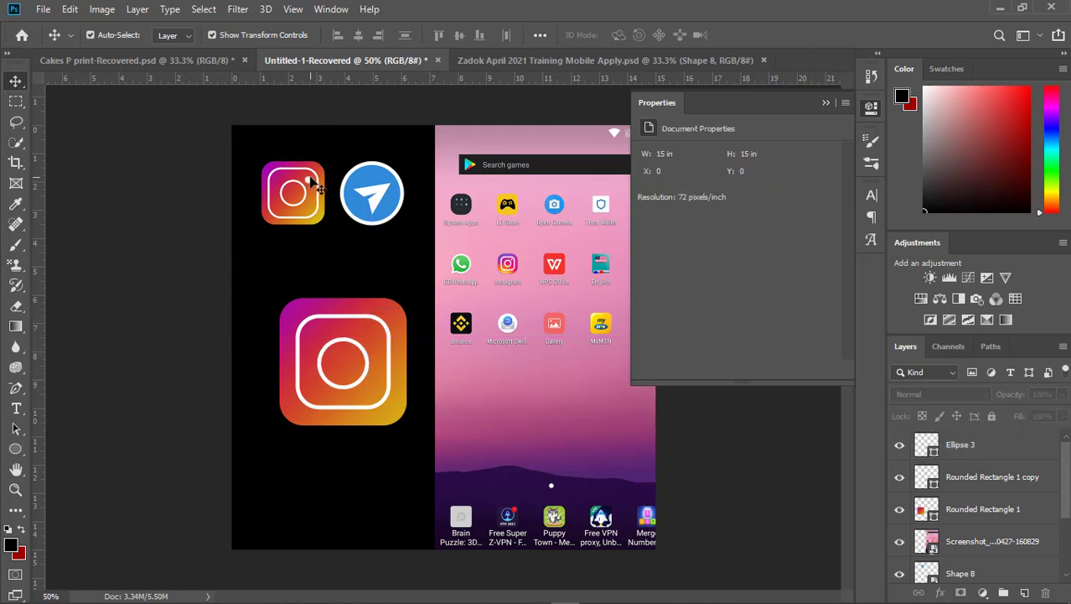
- Draw a small circle about 28 px across inside the outline's upper-right corner and fill it white
{"action": "left_click", "coordinate": [15, 449]}
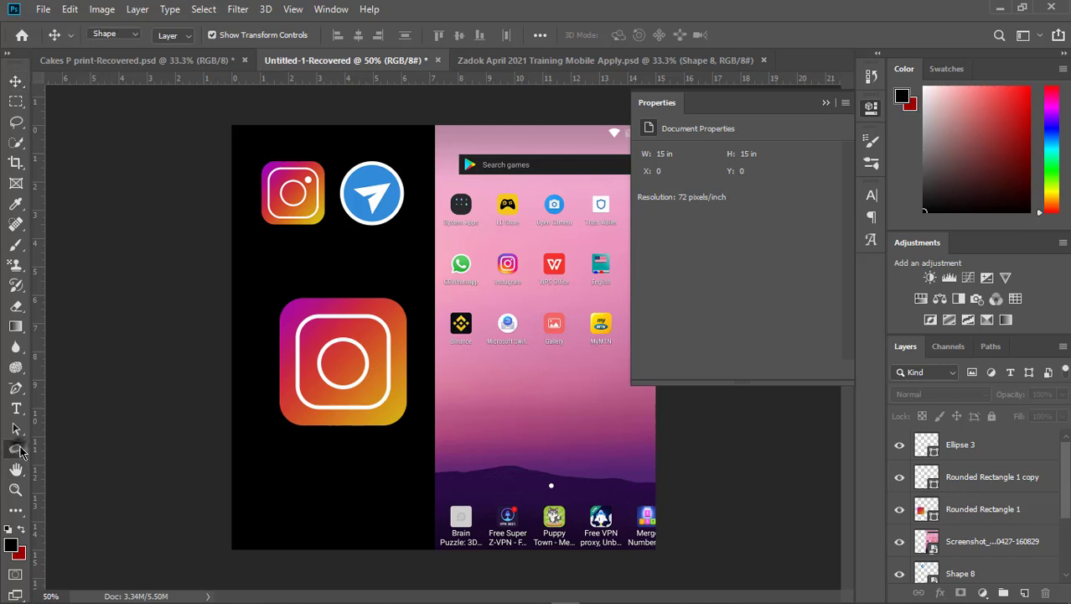
{"action": "left_click_drag", "start_coordinate": [365, 327], "coordinate": [376, 338]}
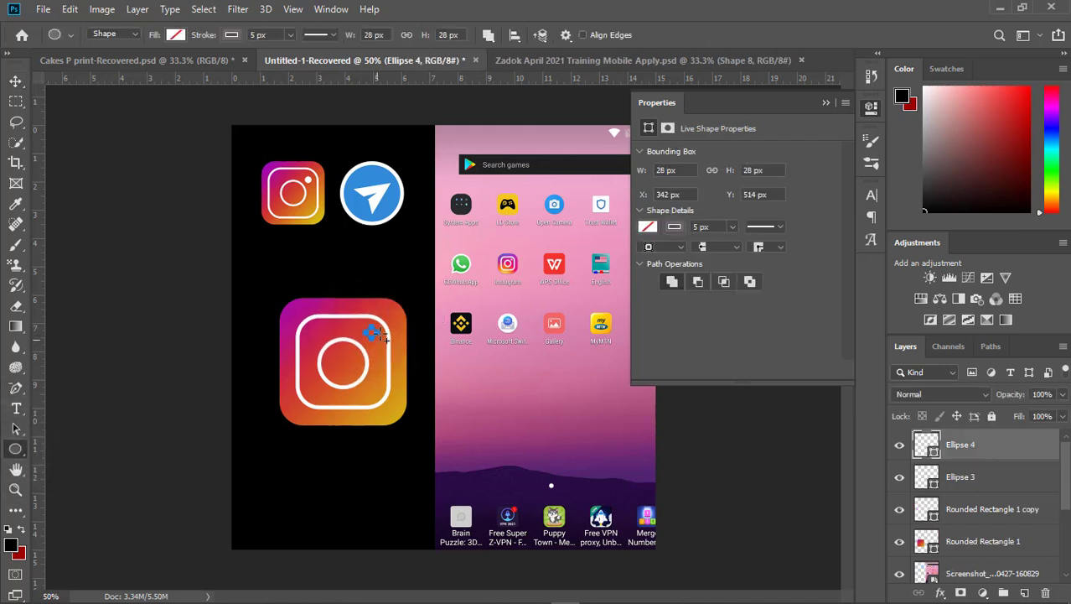
{"action": "left_click", "coordinate": [654, 227]}
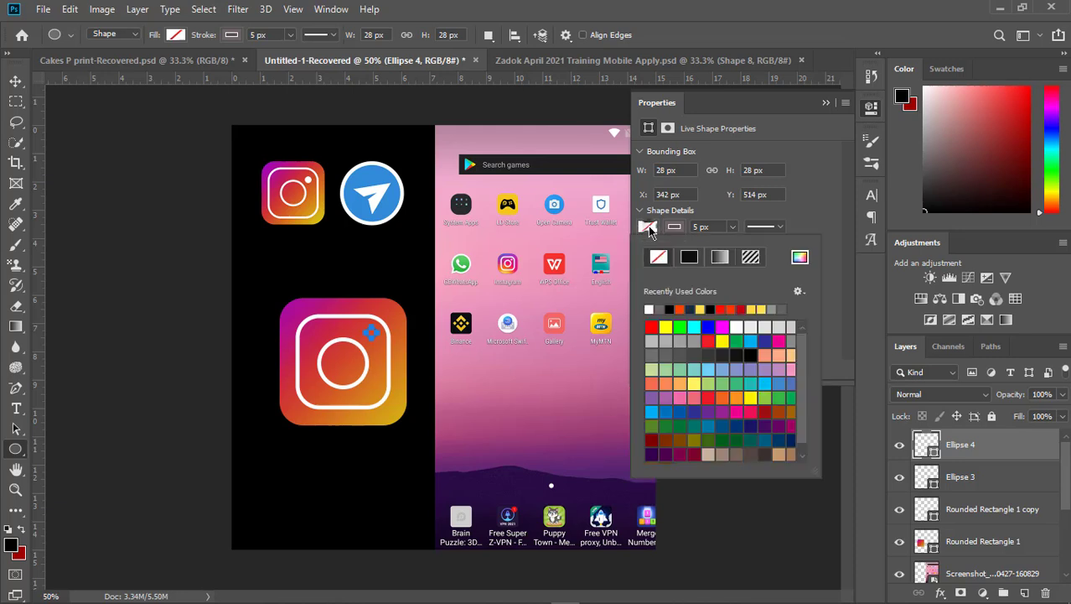
{"action": "left_click", "coordinate": [649, 308]}
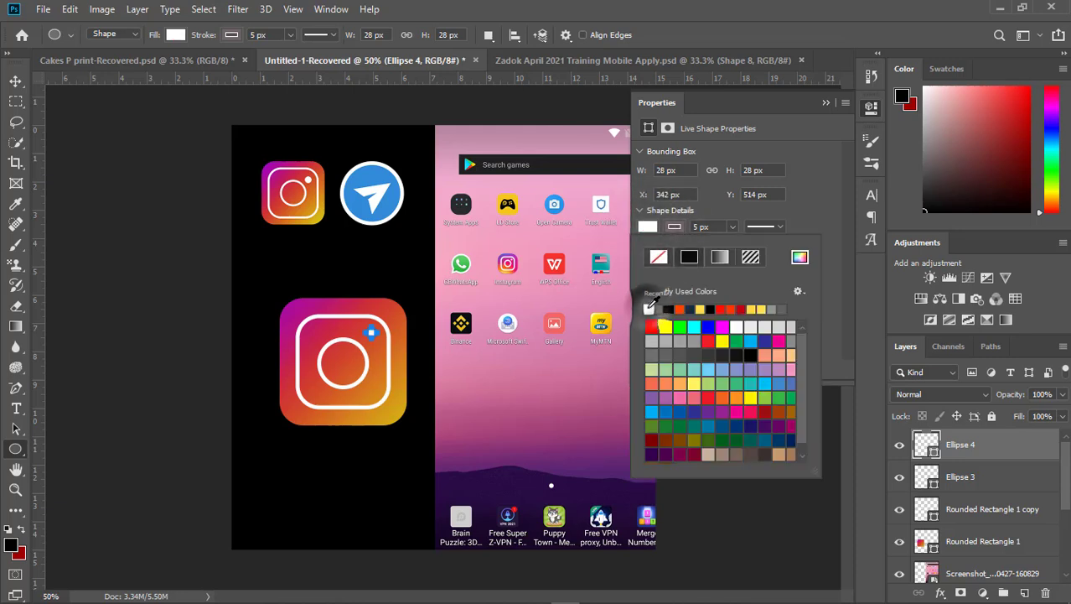
- Remove the small dot's stroke, collapse its properties and deselect it
{"action": "left_click", "coordinate": [677, 227]}
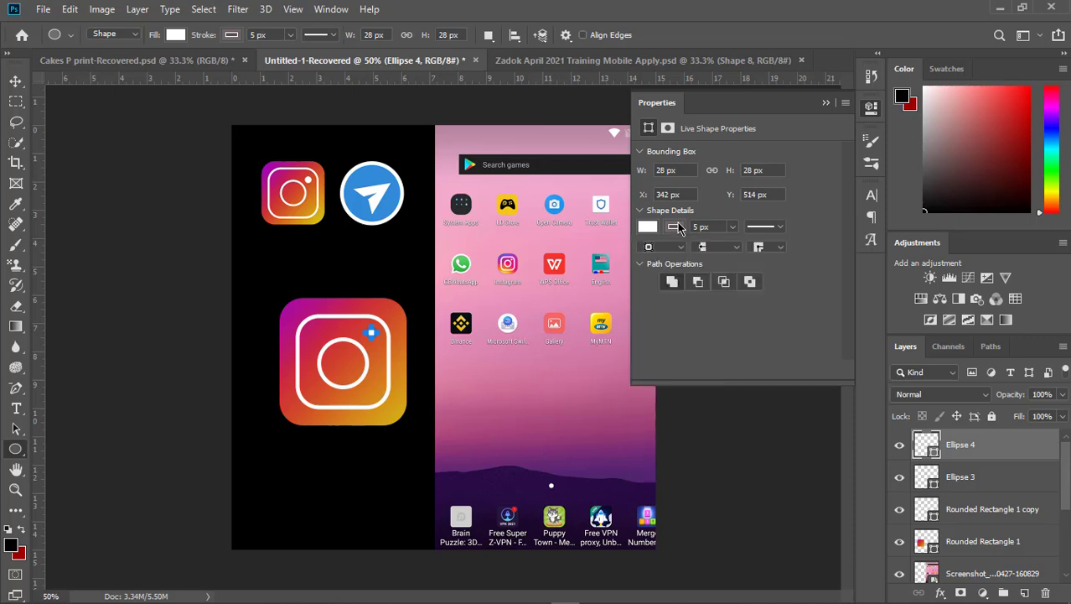
{"action": "left_click", "coordinate": [676, 227]}
{"action": "left_click", "coordinate": [659, 259]}
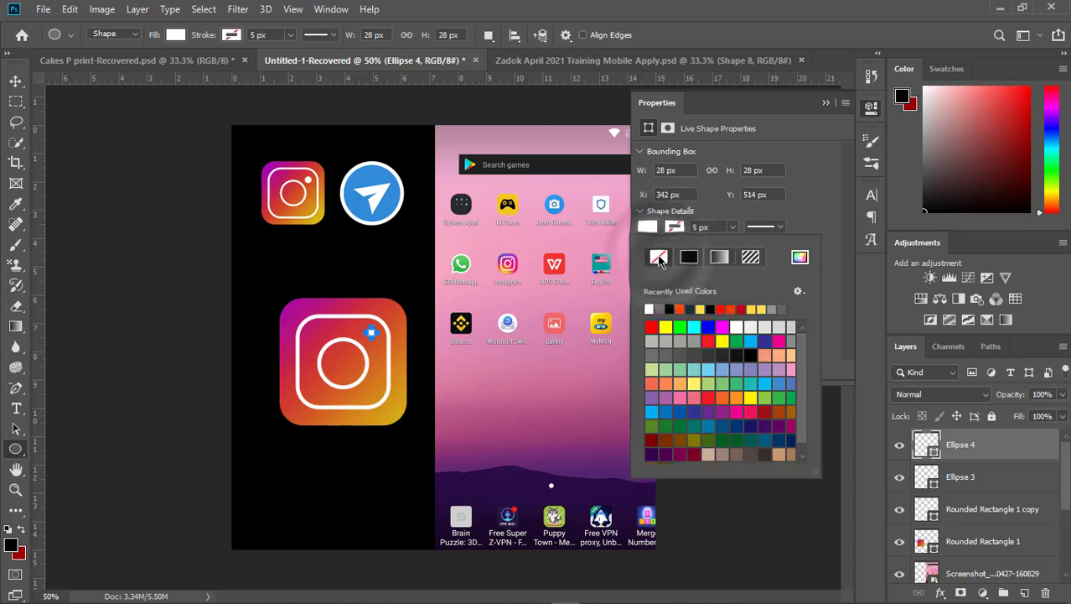
{"action": "left_click", "coordinate": [828, 105]}
{"action": "key", "text": "v"}
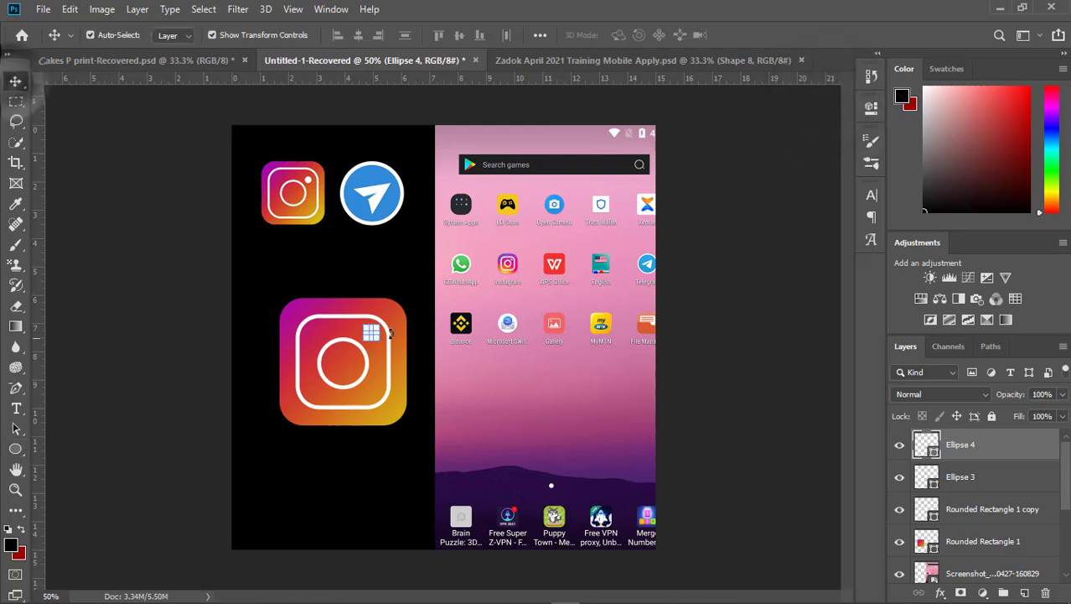
{"action": "left_click", "coordinate": [202, 277]}
{"action": "left_click", "coordinate": [371, 333]}
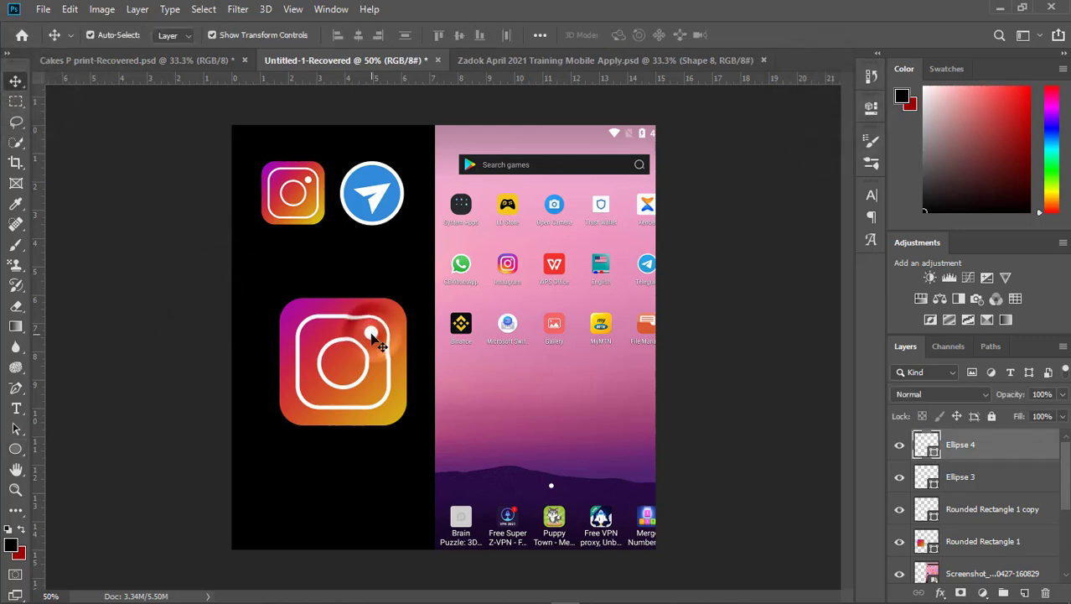
{"action": "left_click_drag", "start_coordinate": [371, 334], "coordinate": [372, 334]}
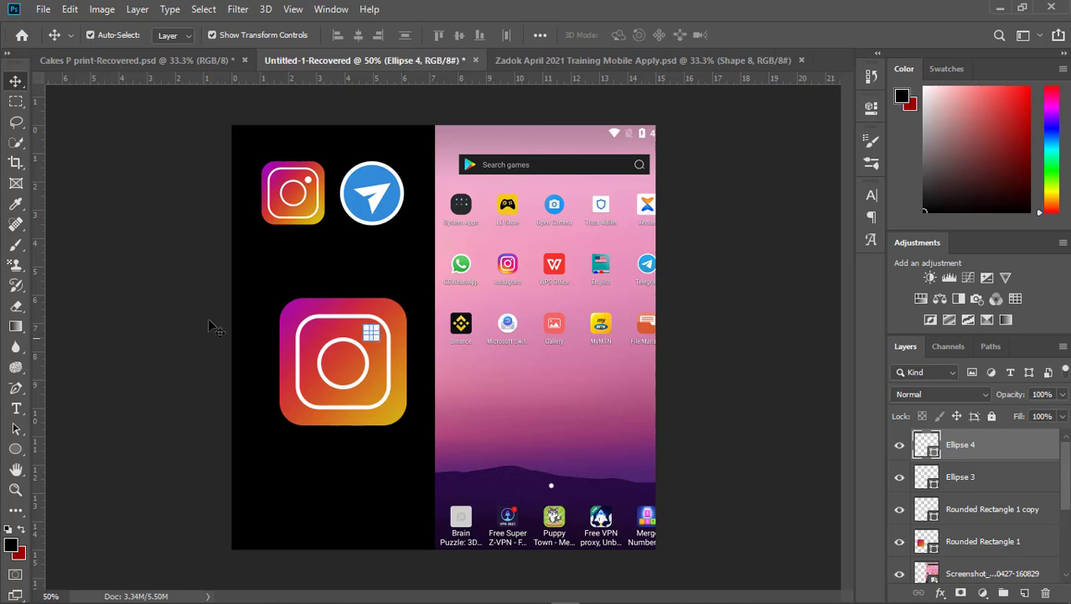
{"action": "left_click", "coordinate": [147, 284]}
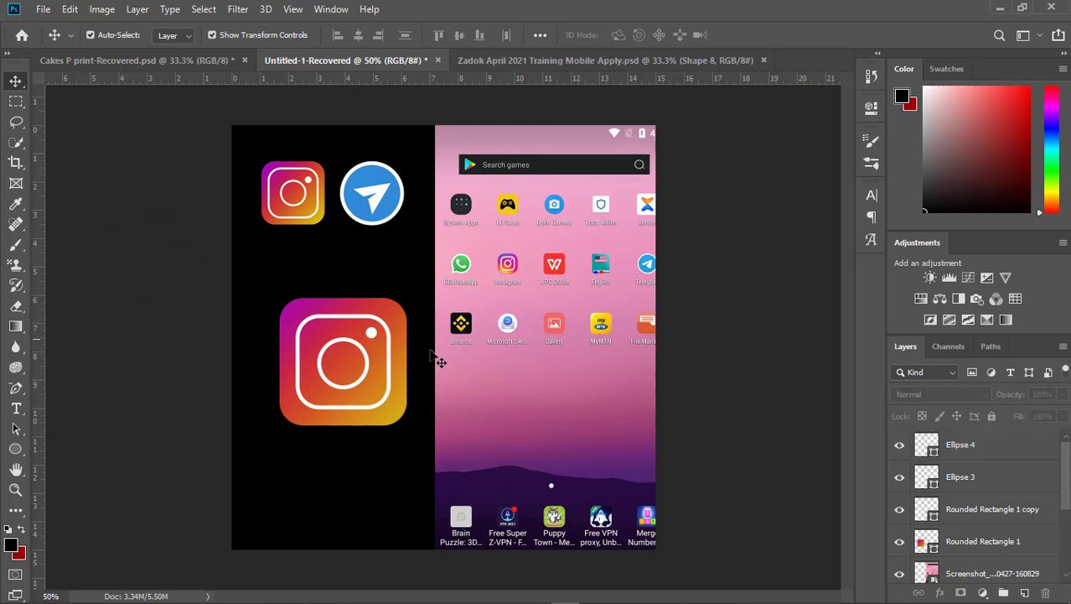
- Move the gradient square away from the white shapes and undo the move
{"action": "left_click", "coordinate": [387, 417]}
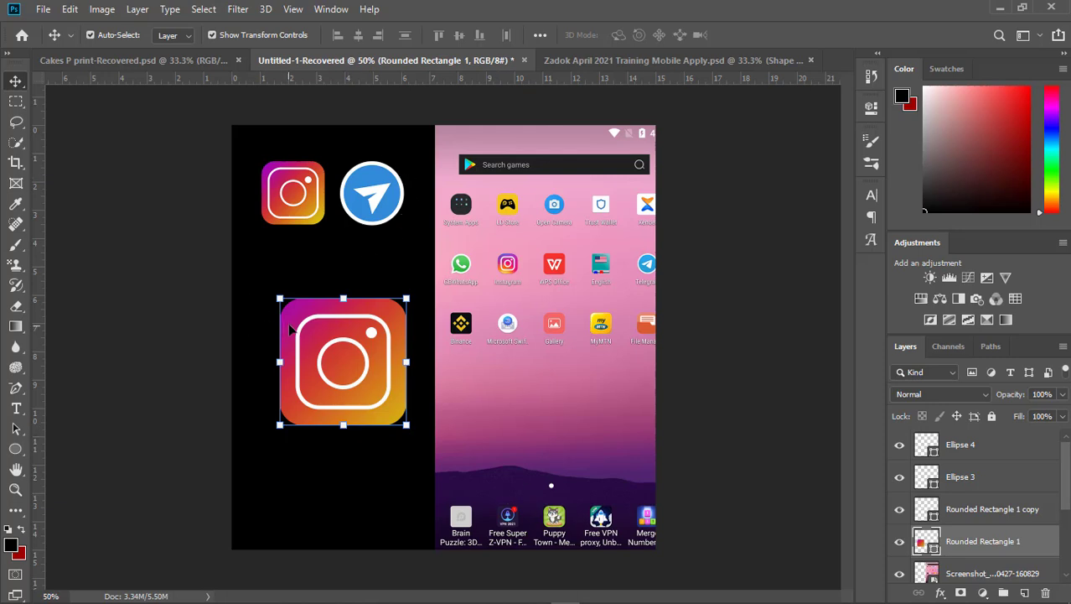
{"action": "left_click_drag", "start_coordinate": [293, 333], "coordinate": [306, 240]}
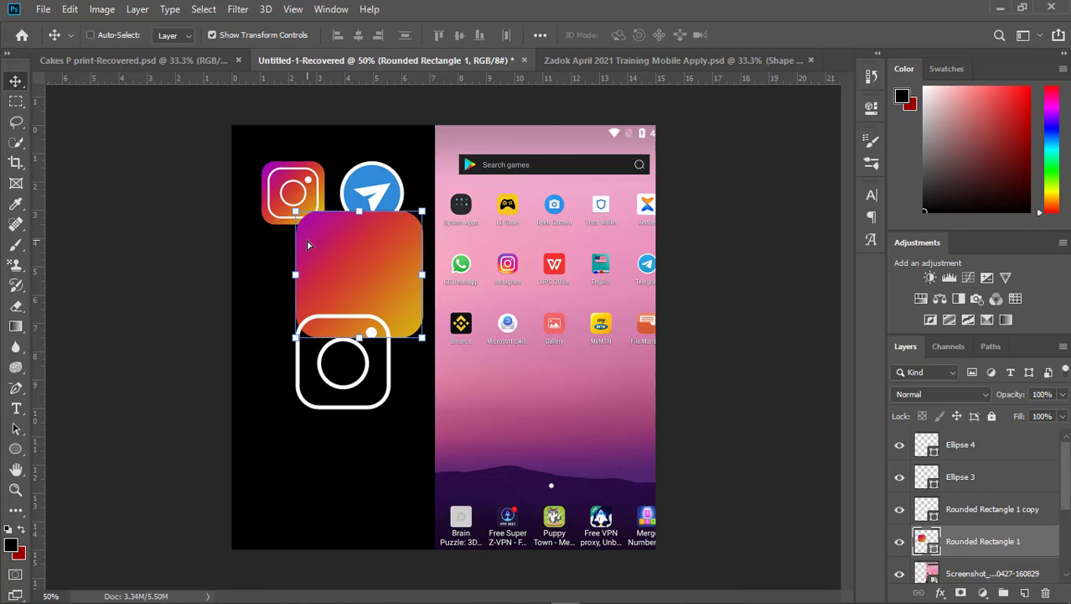
{"action": "key", "text": "ctrl+z"}
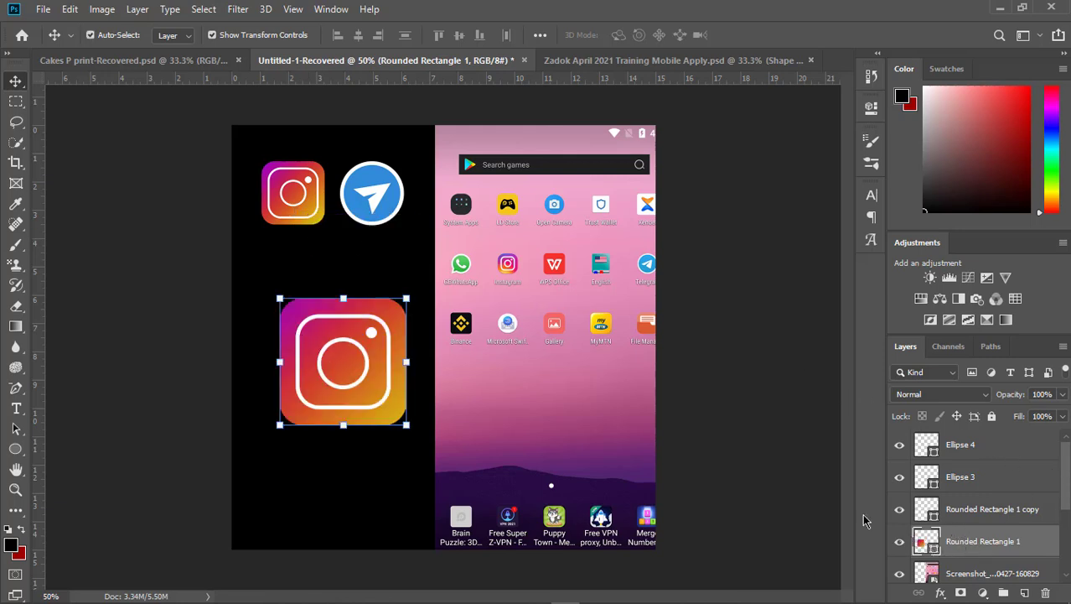
- Select the four logo layers from Rounded Rectangle 1 to Ellipse 4 and convert them to one smart object
{"action": "double_click", "coordinate": [932, 539]}
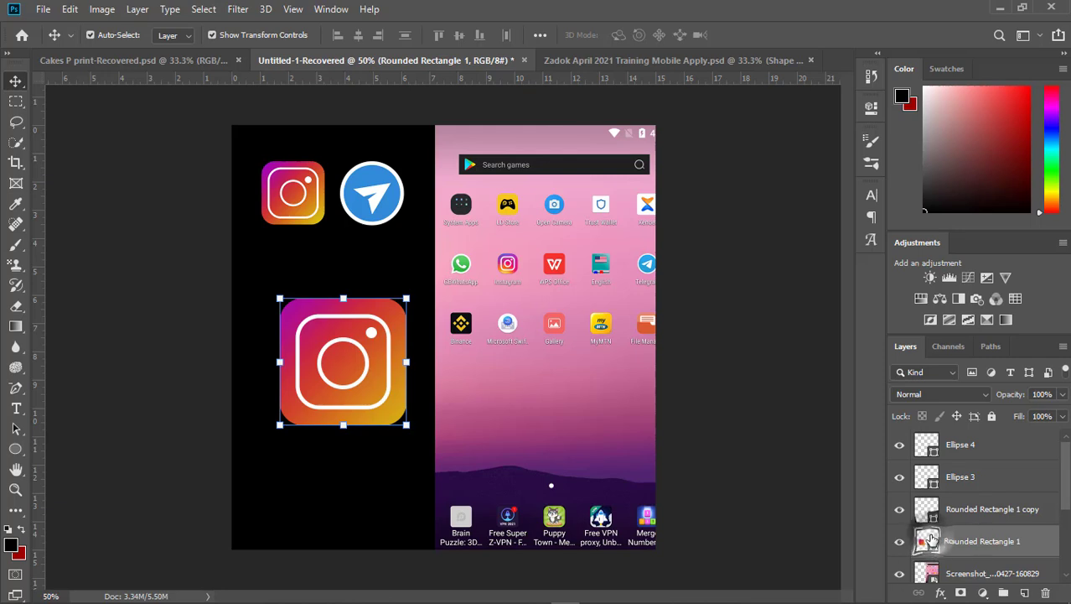
{"action": "left_click", "coordinate": [1069, 485]}
{"action": "left_click", "coordinate": [1069, 481]}
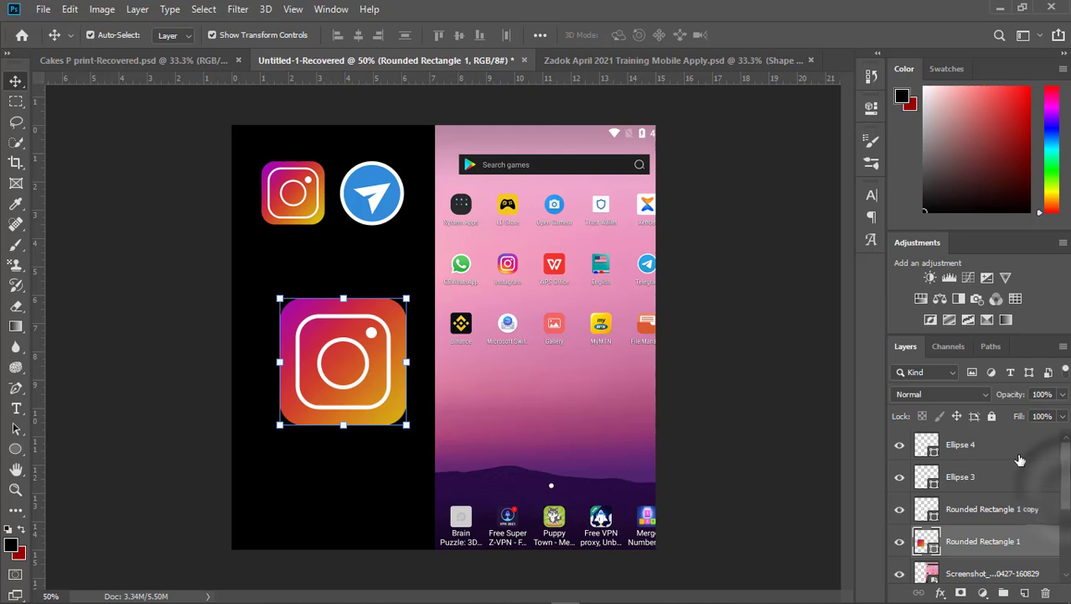
{"action": "left_click", "coordinate": [964, 447], "text": "shift"}
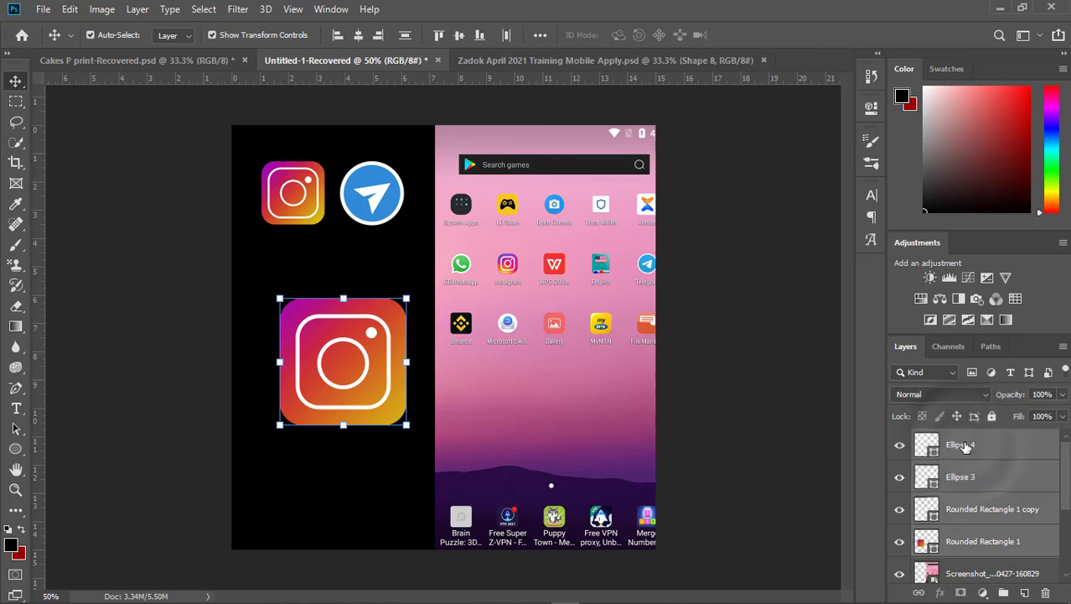
{"action": "right_click", "coordinate": [1017, 475]}
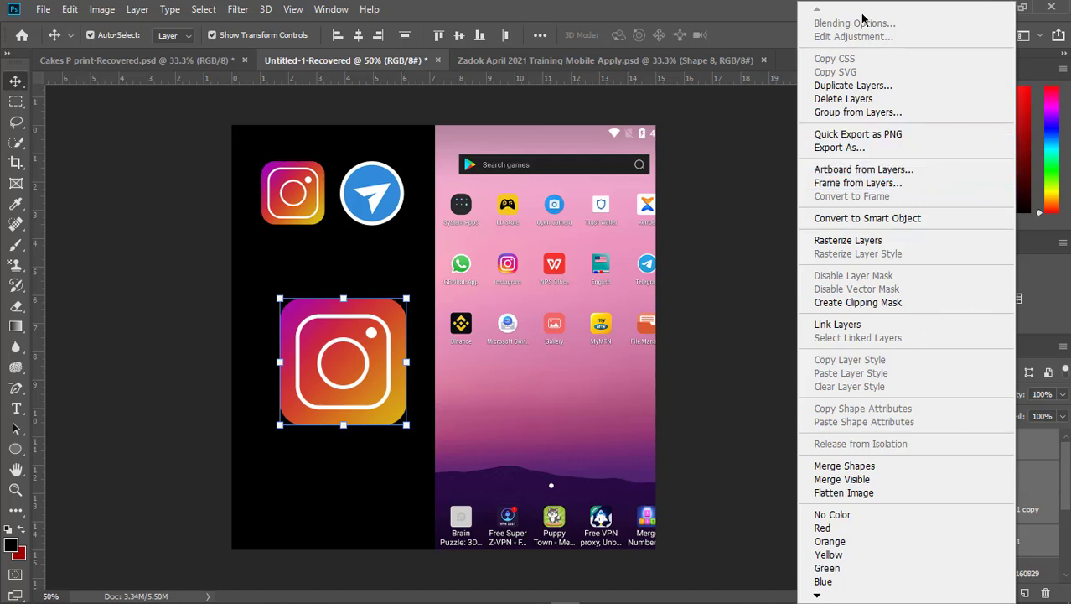
{"action": "left_click", "coordinate": [887, 220]}
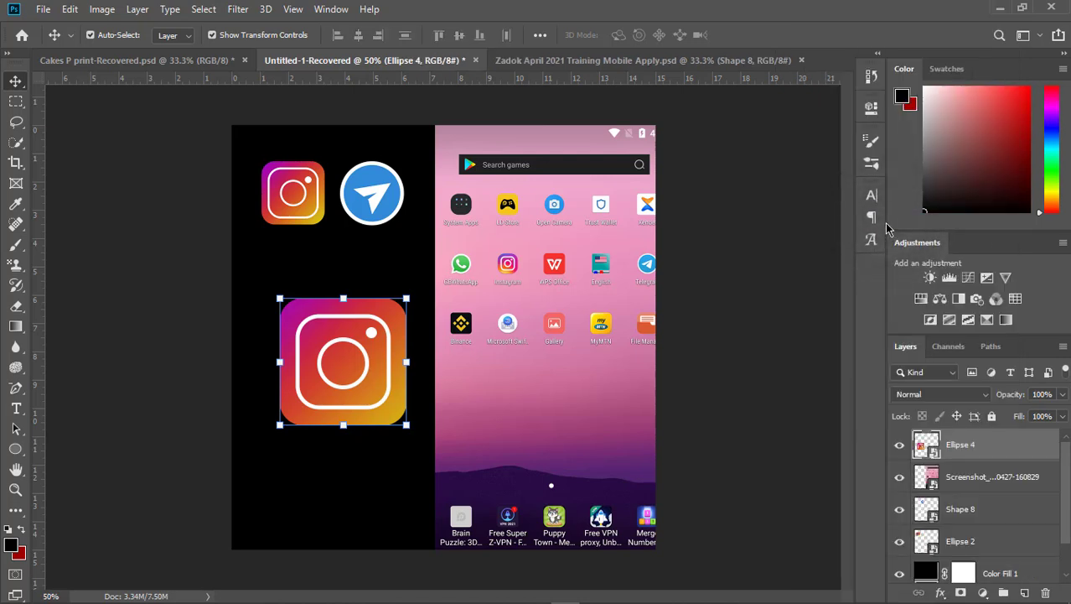
- Move the logo smart object up and left so its left edge lines up with the small Instagram icon
{"action": "left_click", "coordinate": [103, 263]}
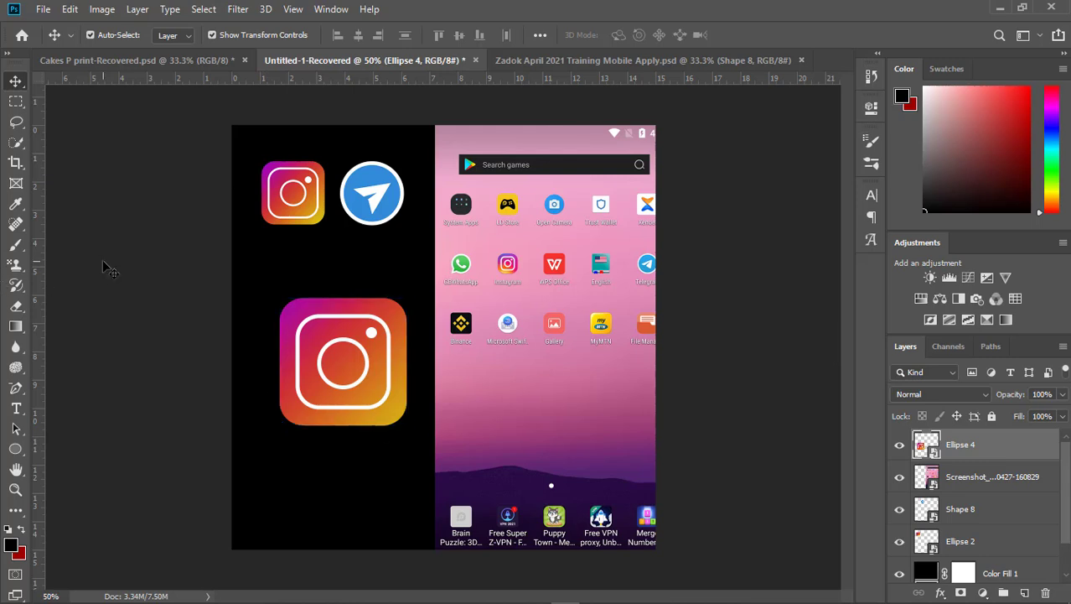
{"action": "left_click_drag", "start_coordinate": [375, 337], "coordinate": [317, 326]}
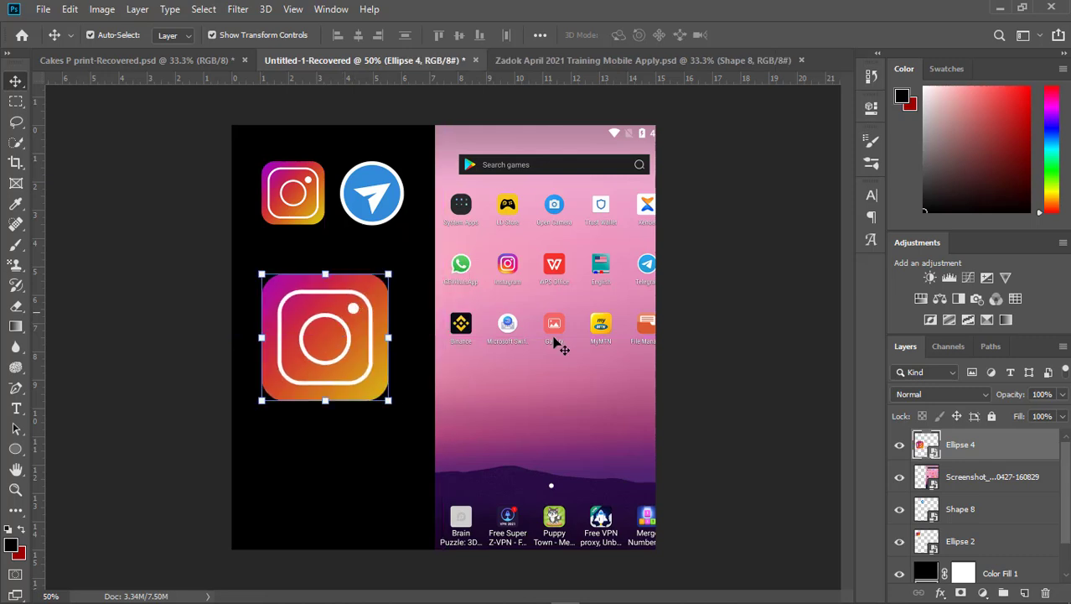
{"action": "left_click", "coordinate": [713, 344]}
- Open the logo smart object's contents to examine its separate layers, and close them again
{"action": "left_click", "coordinate": [339, 312]}
{"action": "double_click", "coordinate": [921, 445]}
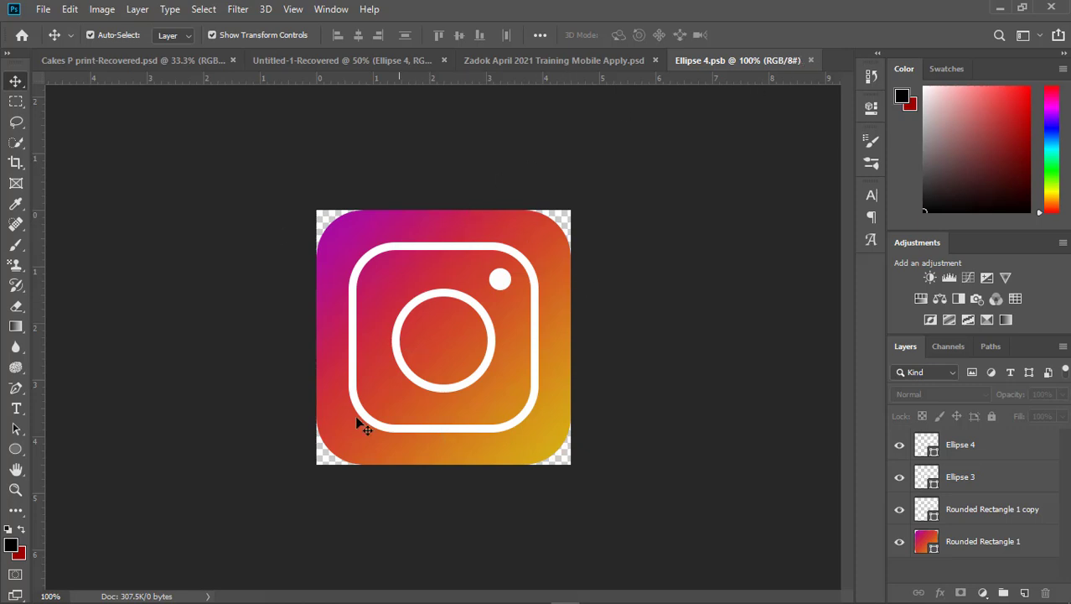
{"action": "left_click", "coordinate": [813, 59]}
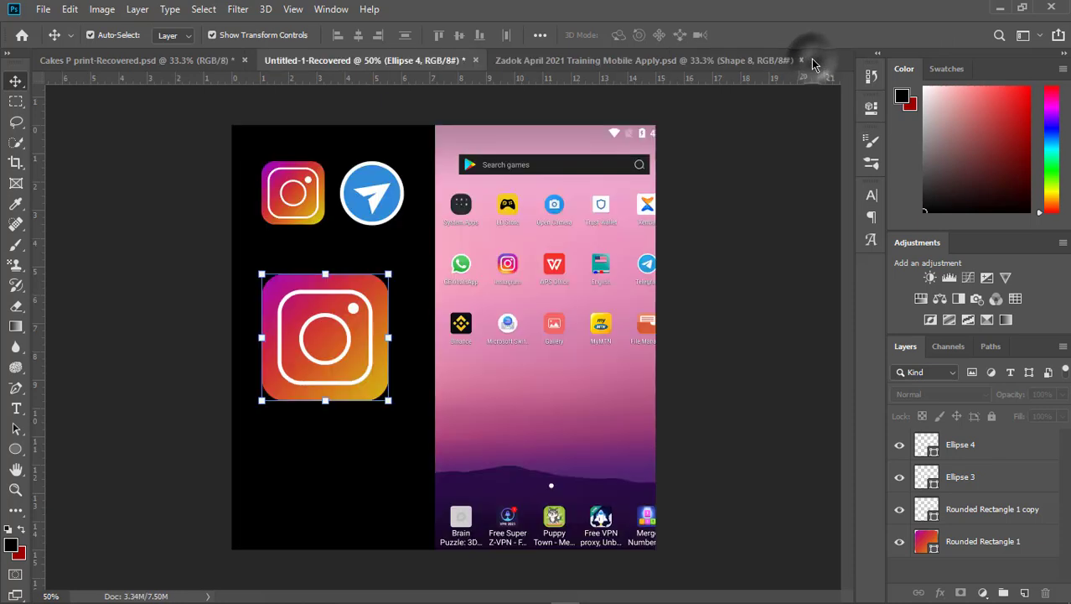
- Move the logo smart object slightly down on the black background
{"action": "left_click", "coordinate": [150, 377]}
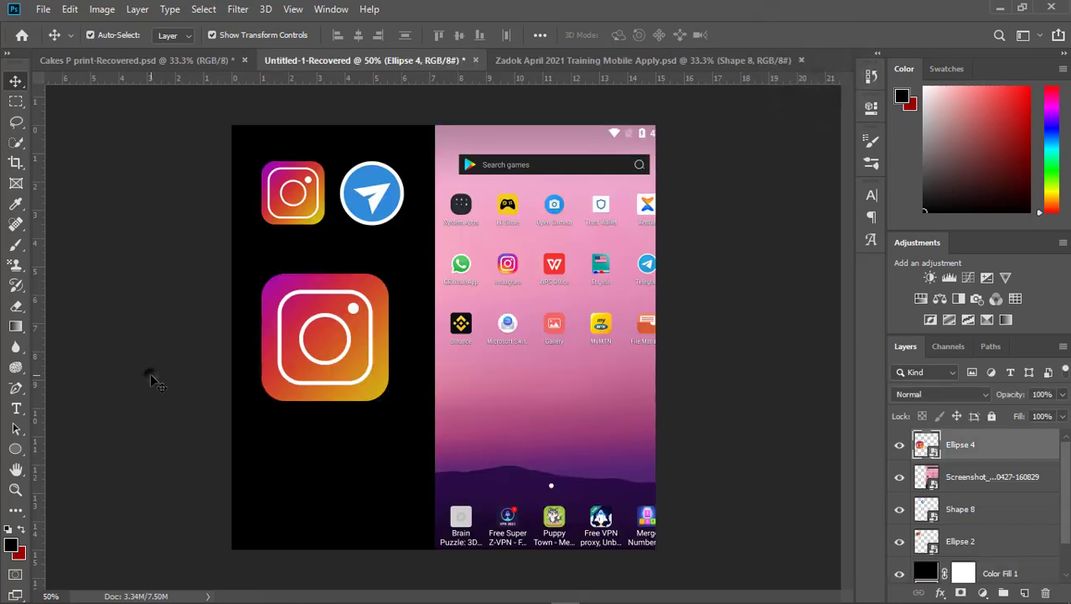
{"action": "mouse_move", "coordinate": [304, 403]}
{"action": "left_mouse_down"}
{"action": "mouse_move", "coordinate": [318, 381]}
{"action": "mouse_move", "coordinate": [304, 419]}
{"action": "left_mouse_up"}
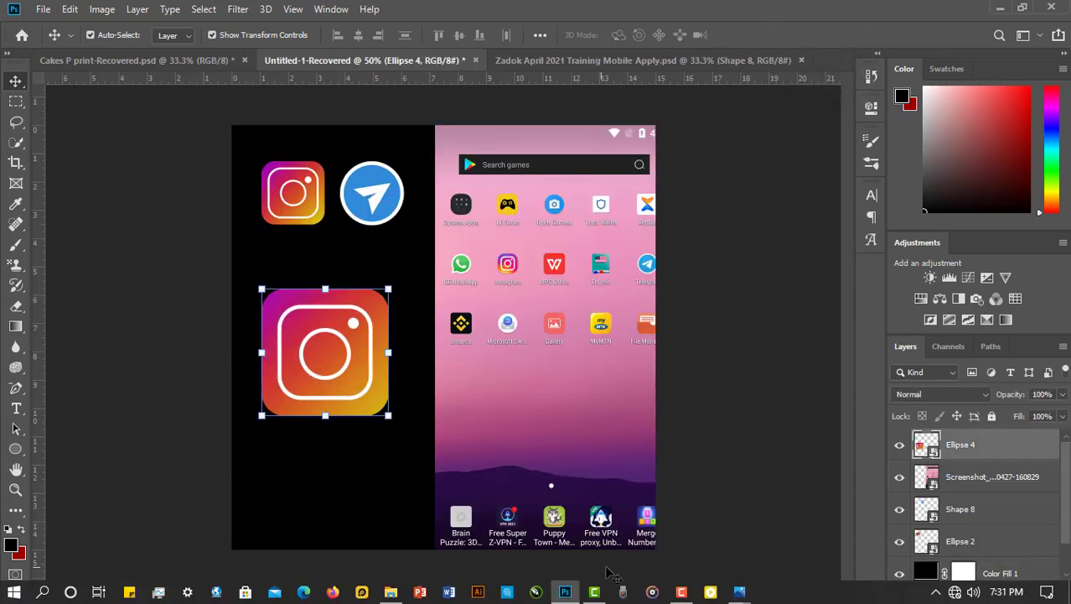
{"action": "left_click", "coordinate": [681, 591]}
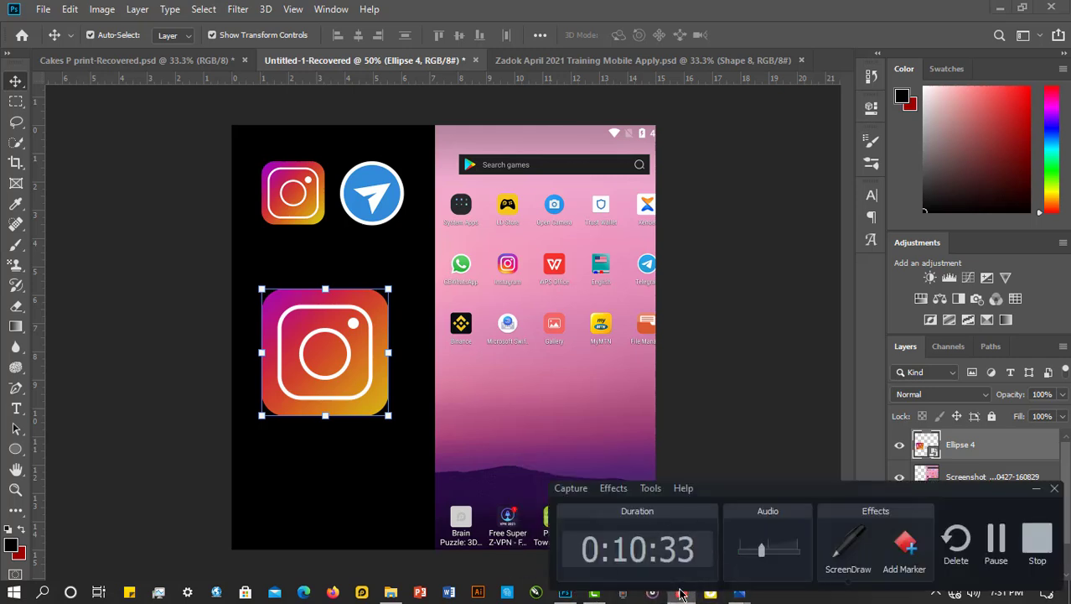